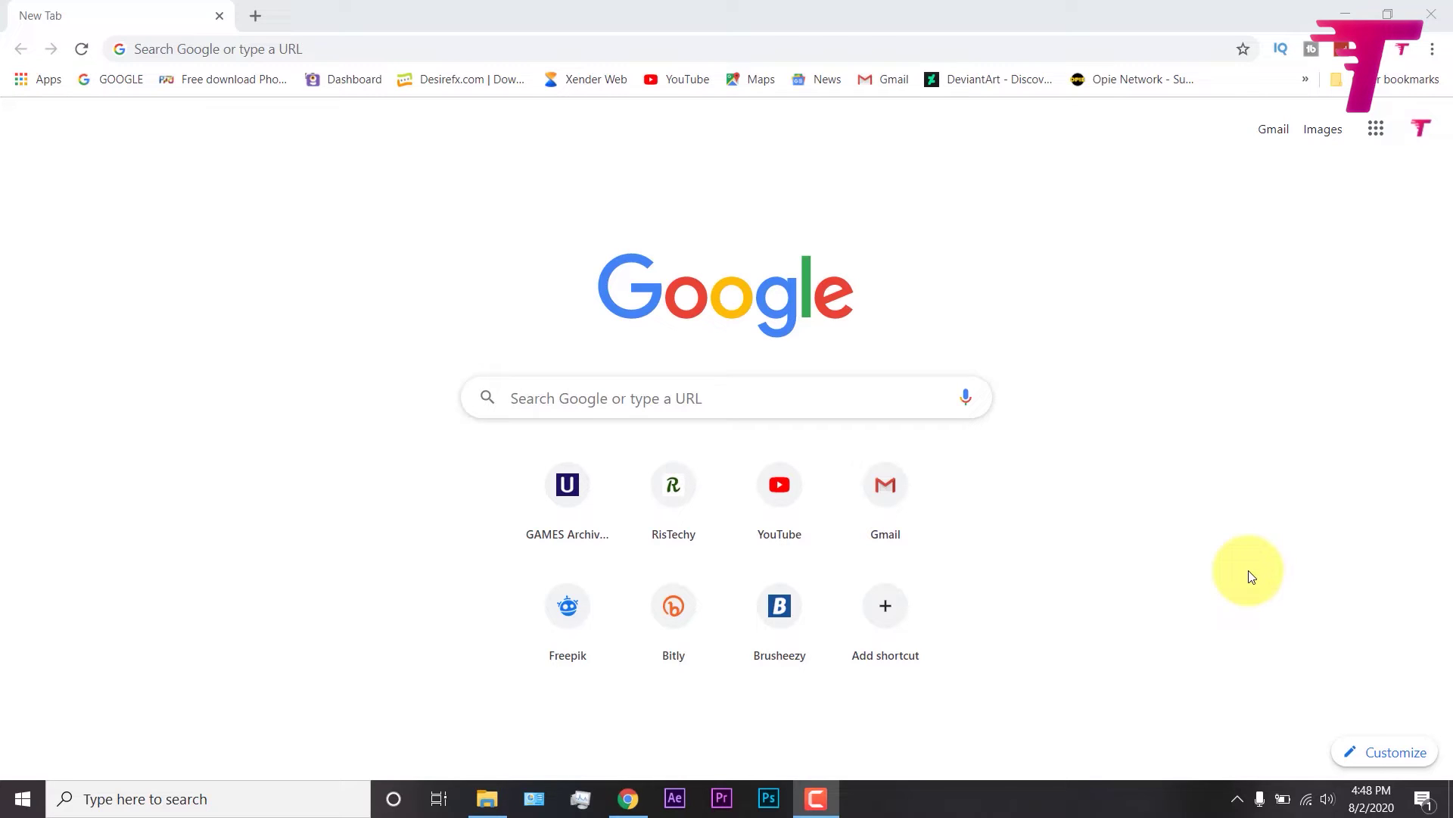
Search Google for '4ukey' and open the official Tenorshare 4uKey product page
{"action": "left_click", "coordinate": [606, 396]}
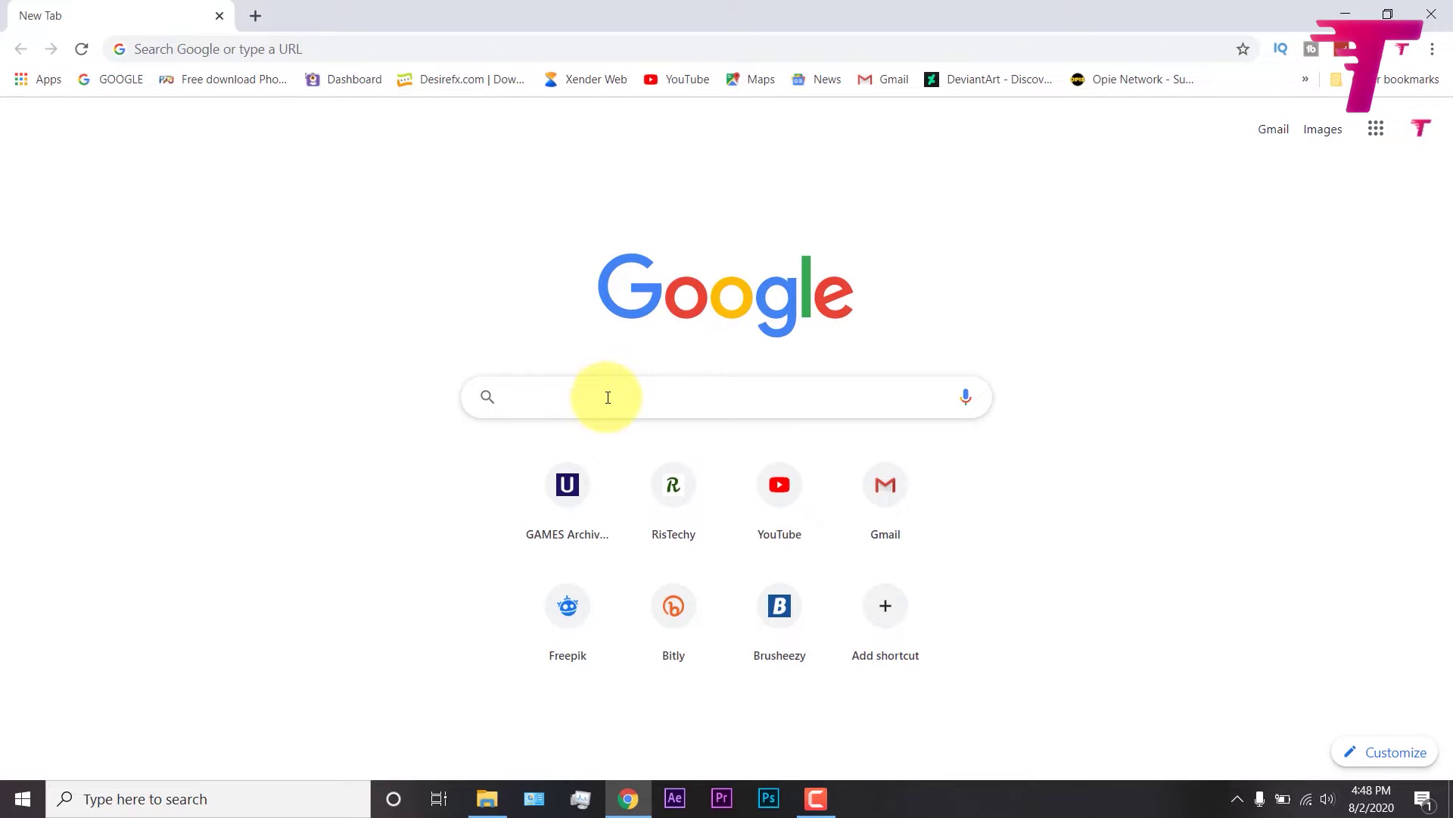
{"action": "type", "text": "4ukey"}
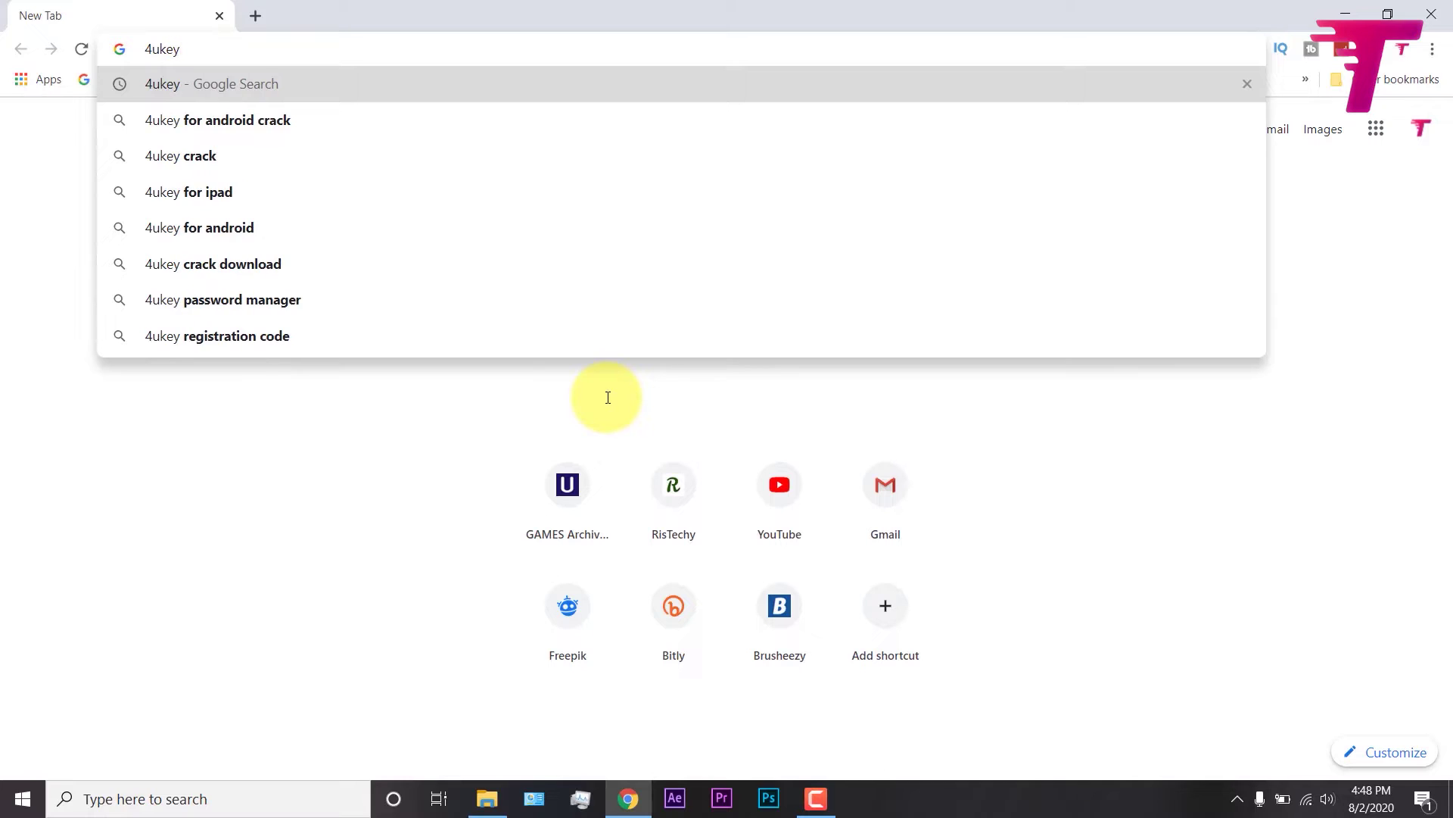
{"action": "key", "text": "Return"}
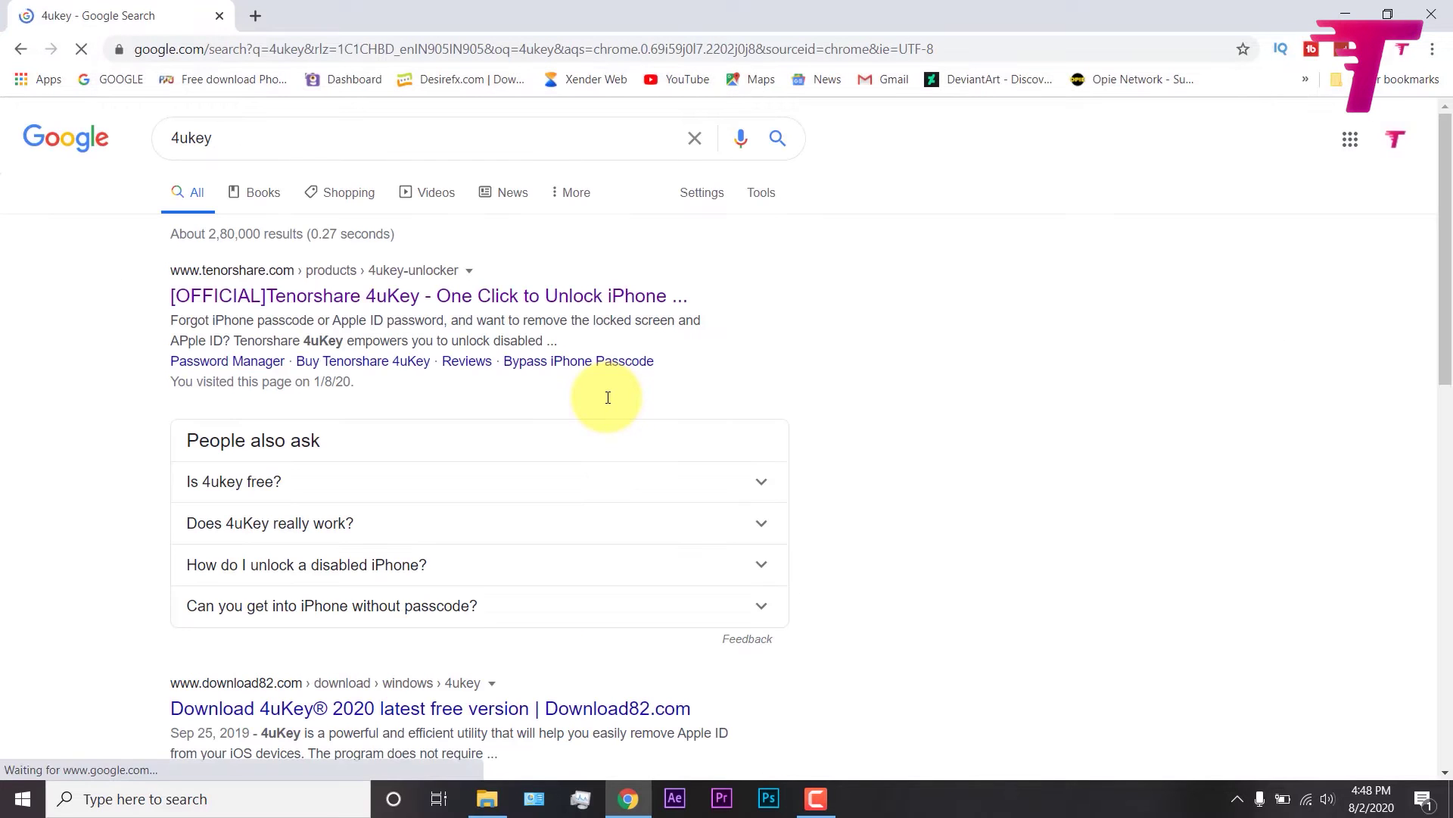
{"action": "left_click", "coordinate": [588, 297]}
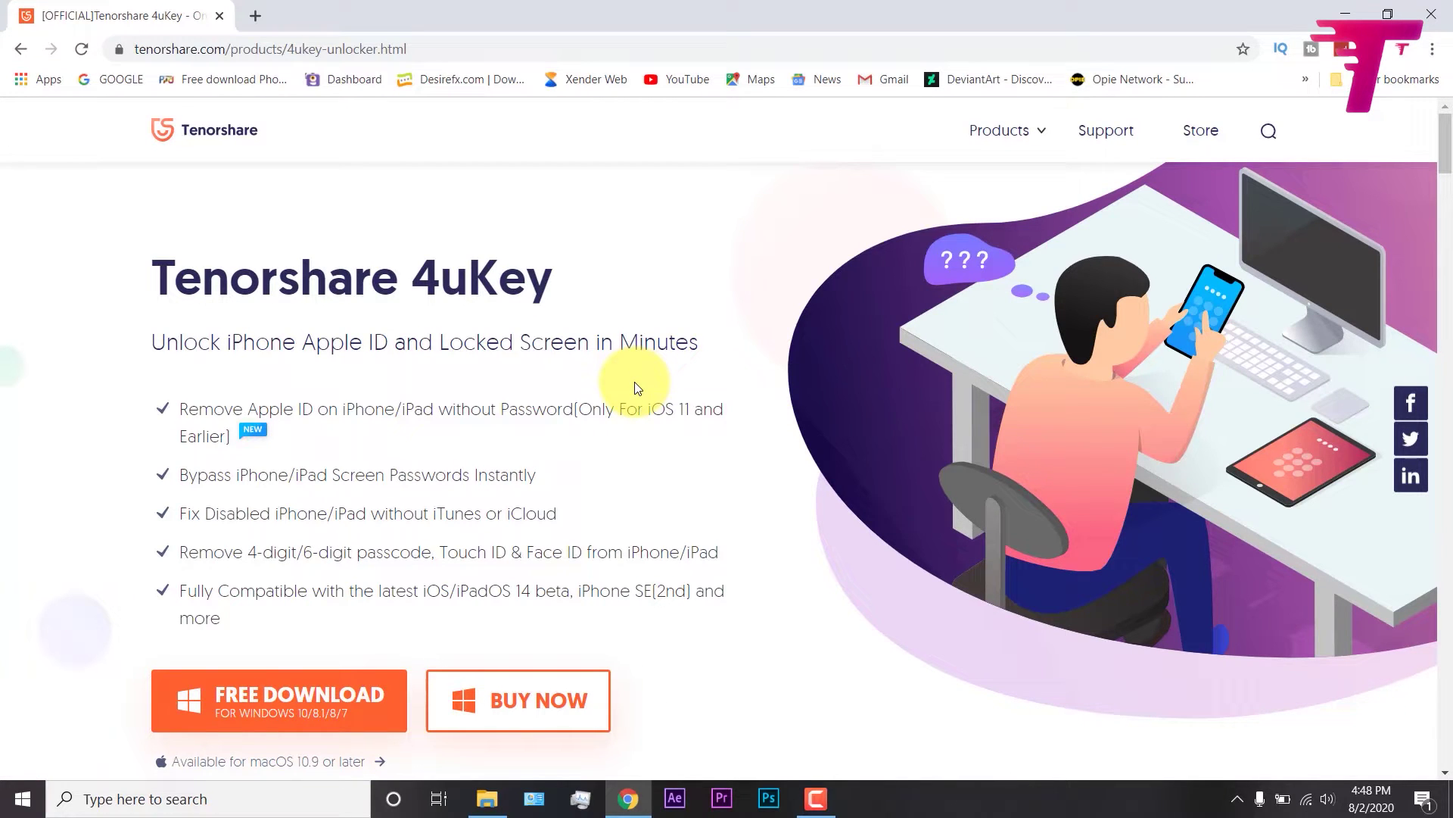
Scroll down through the product page, then back up to the FREE DOWNLOAD hero section
{"action": "scroll", "coordinate": [637, 388], "scroll_direction": "down", "scroll_amount": 3}
{"action": "scroll", "coordinate": [638, 387], "scroll_direction": "down", "scroll_amount": 4}
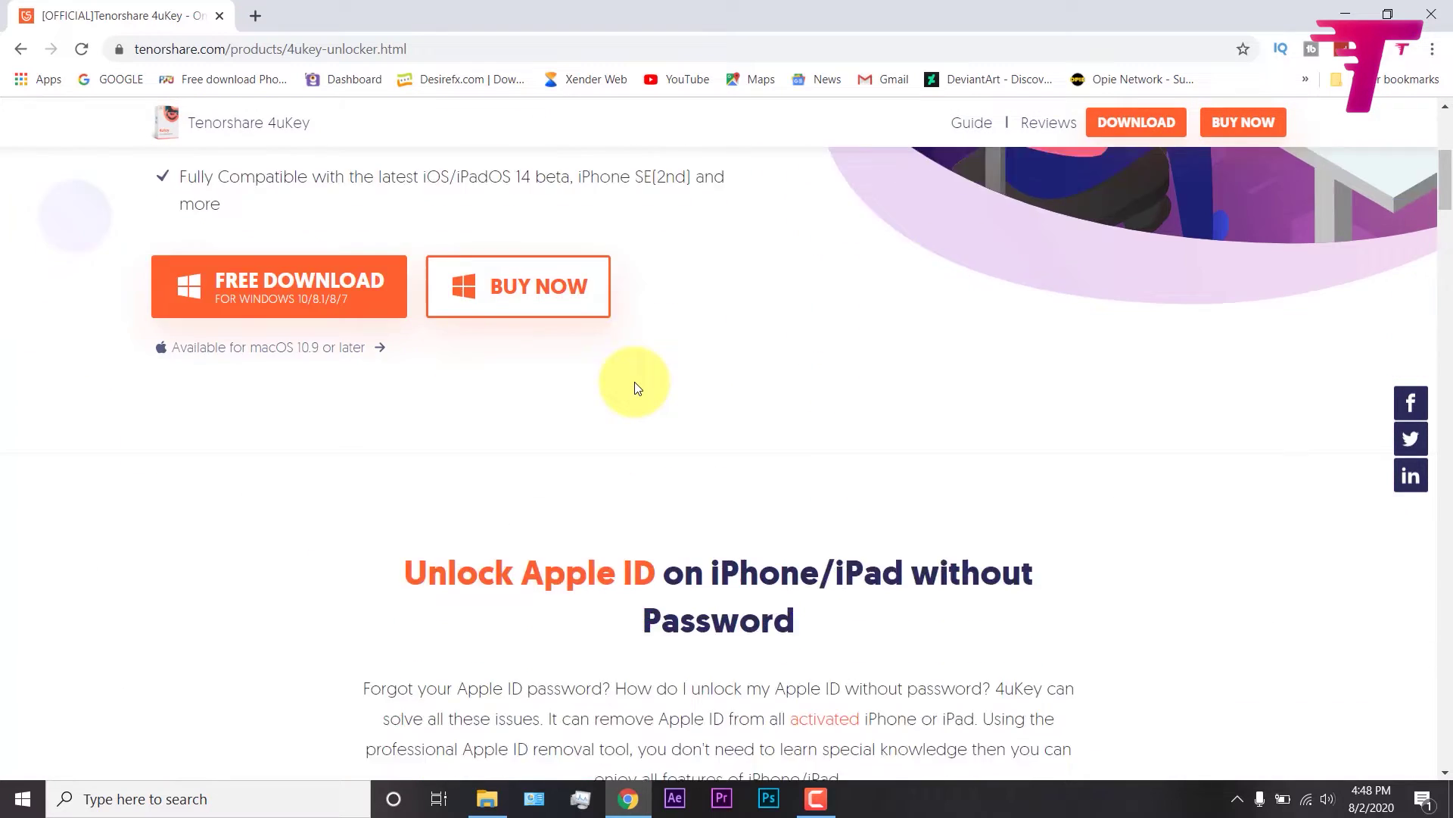
{"action": "scroll", "coordinate": [635, 382], "scroll_direction": "down", "scroll_amount": 6}
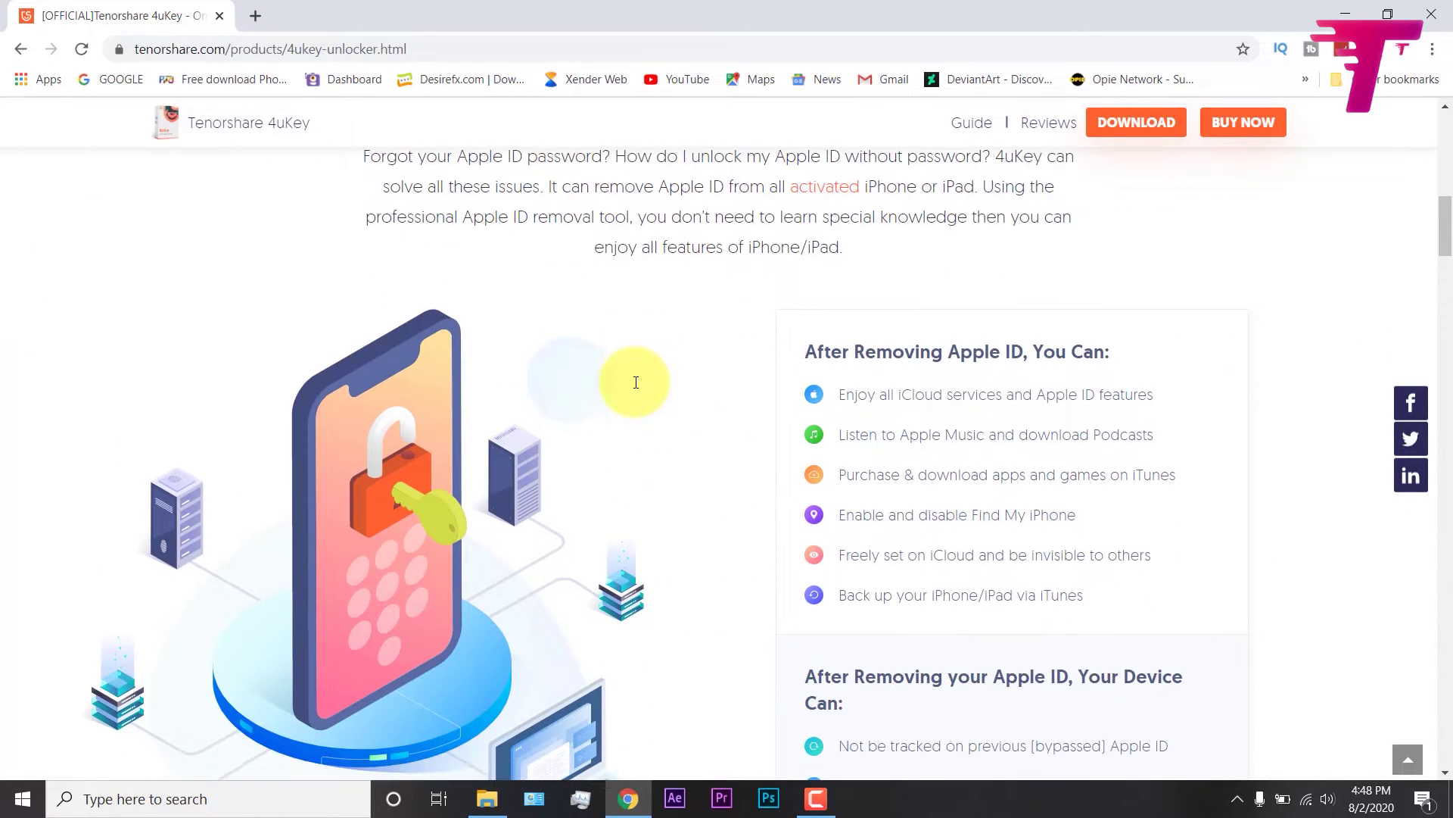
{"action": "scroll", "coordinate": [636, 382], "scroll_direction": "down", "scroll_amount": 7}
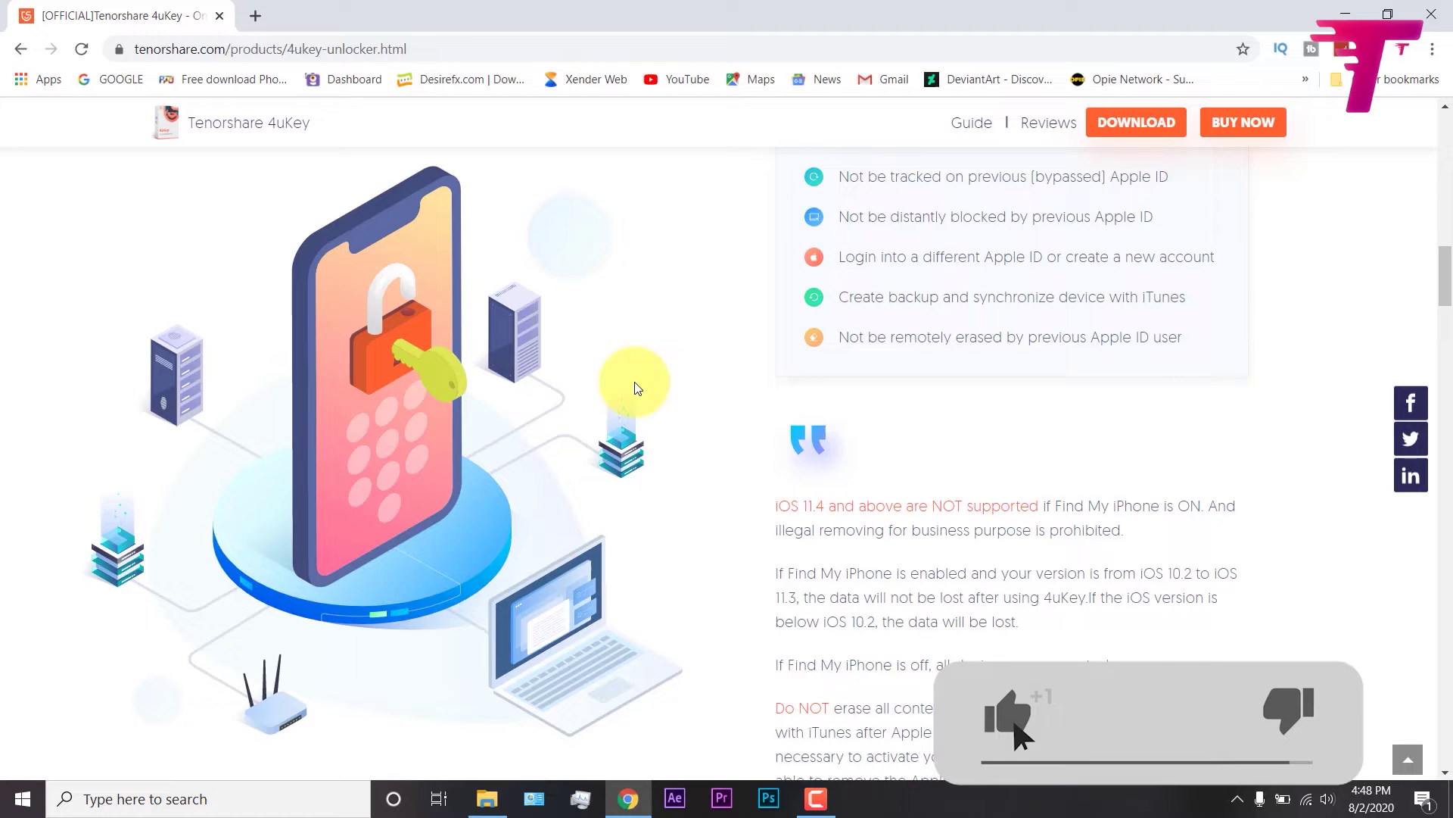
{"action": "scroll", "coordinate": [635, 387], "scroll_direction": "down", "scroll_amount": 16}
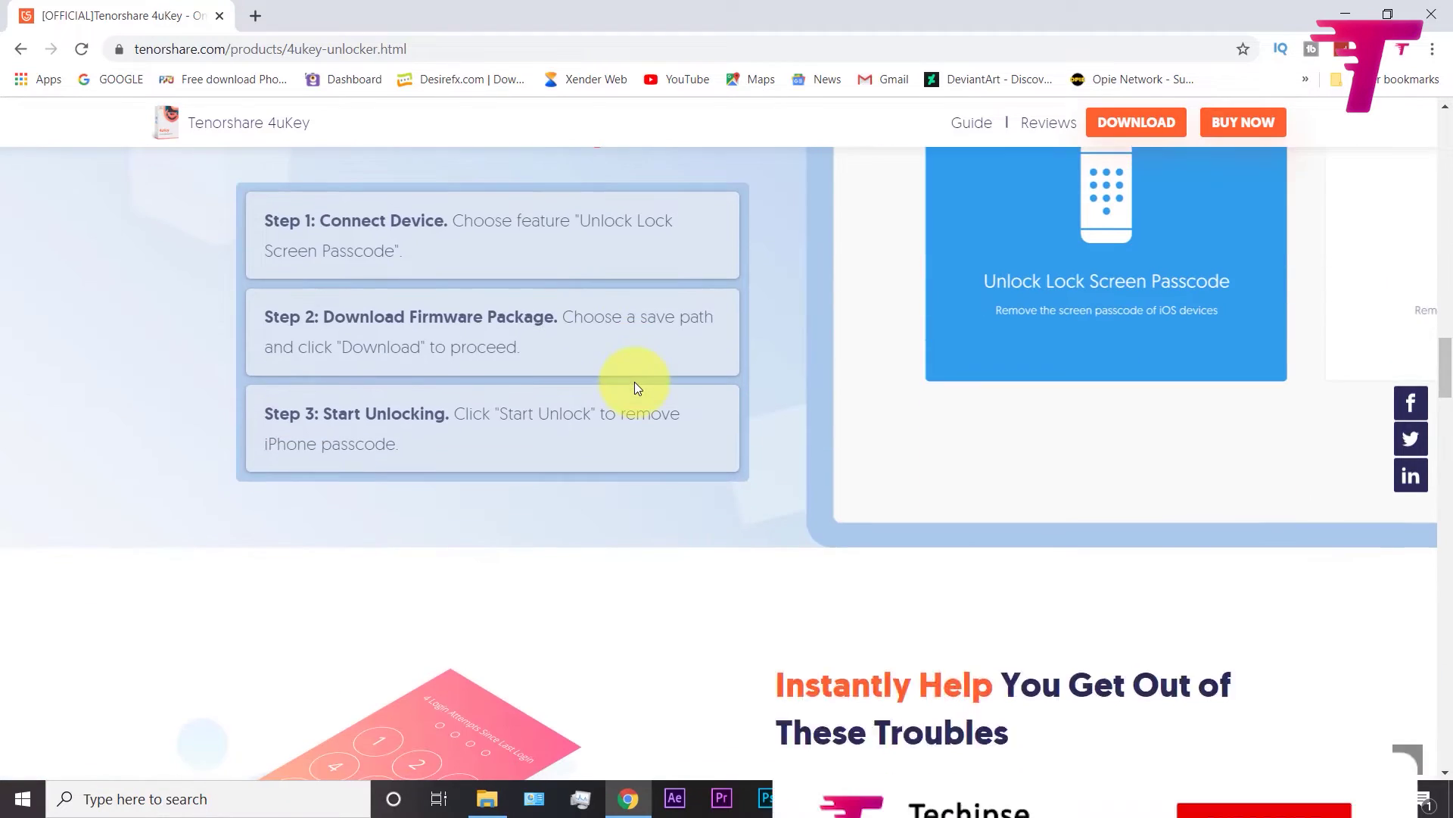
{"action": "scroll", "coordinate": [636, 388], "scroll_direction": "down", "scroll_amount": 8}
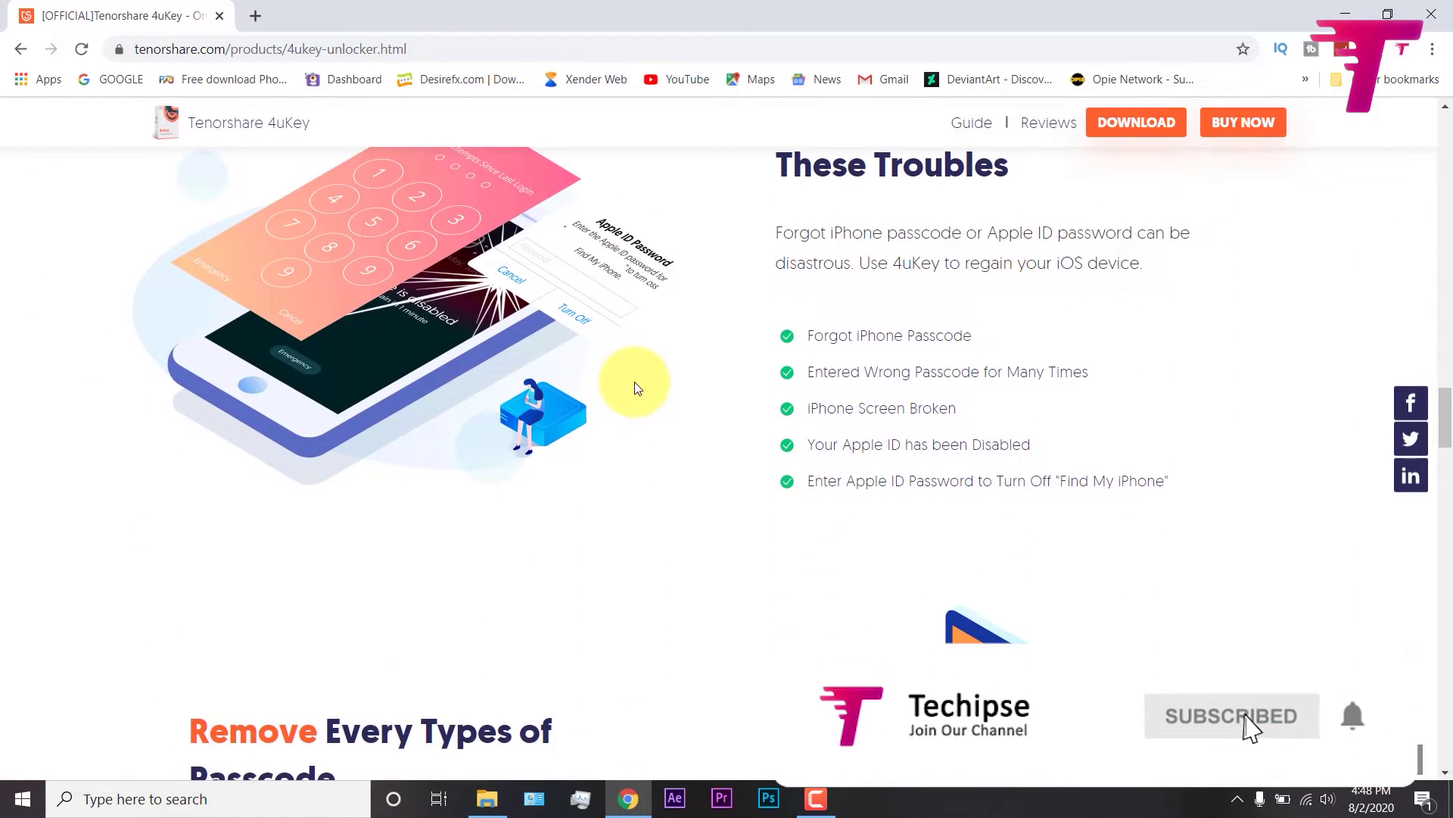
{"action": "scroll", "coordinate": [635, 385], "scroll_direction": "down", "scroll_amount": 6}
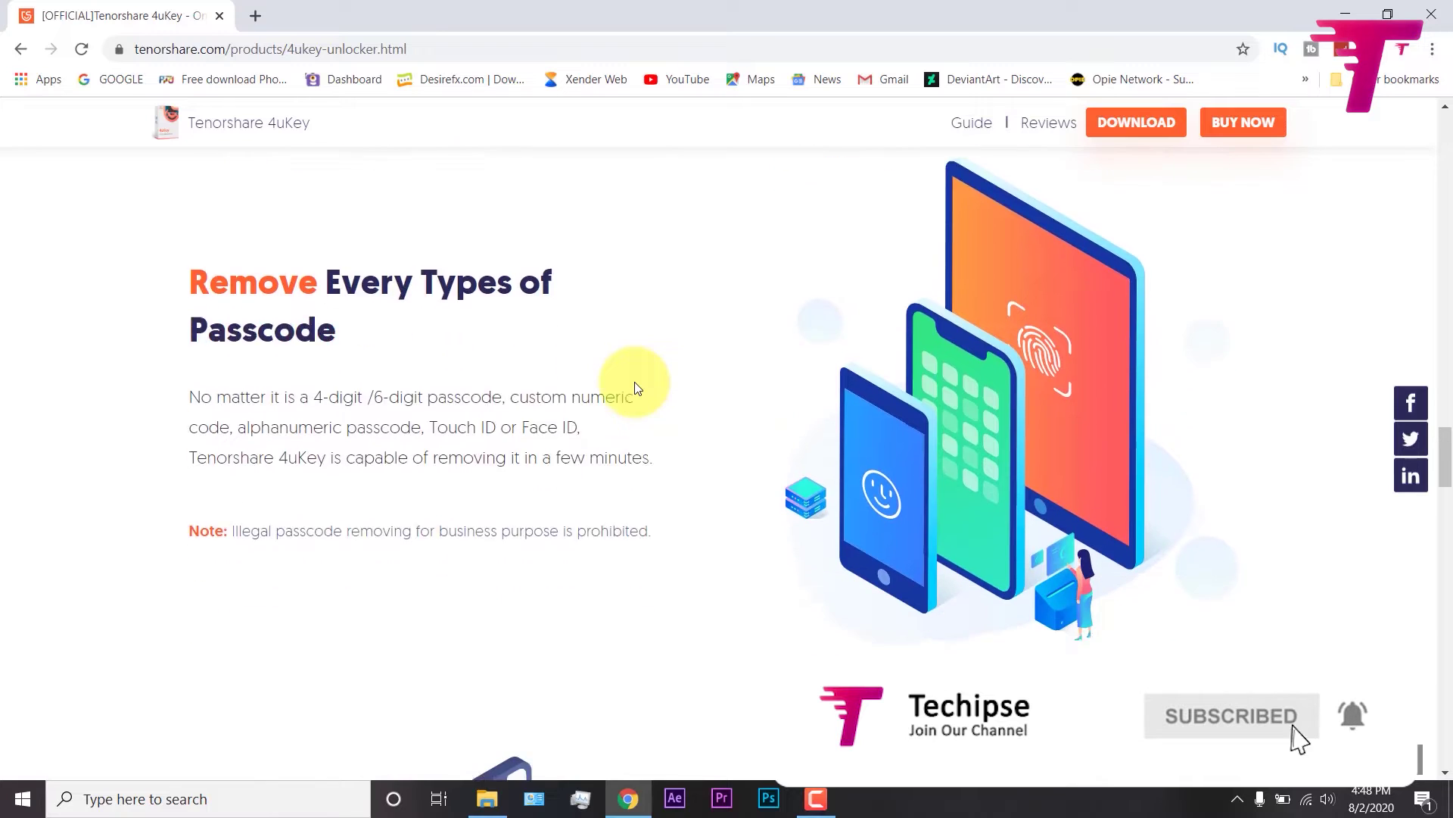
{"action": "scroll", "coordinate": [636, 388], "scroll_direction": "down", "scroll_amount": 12}
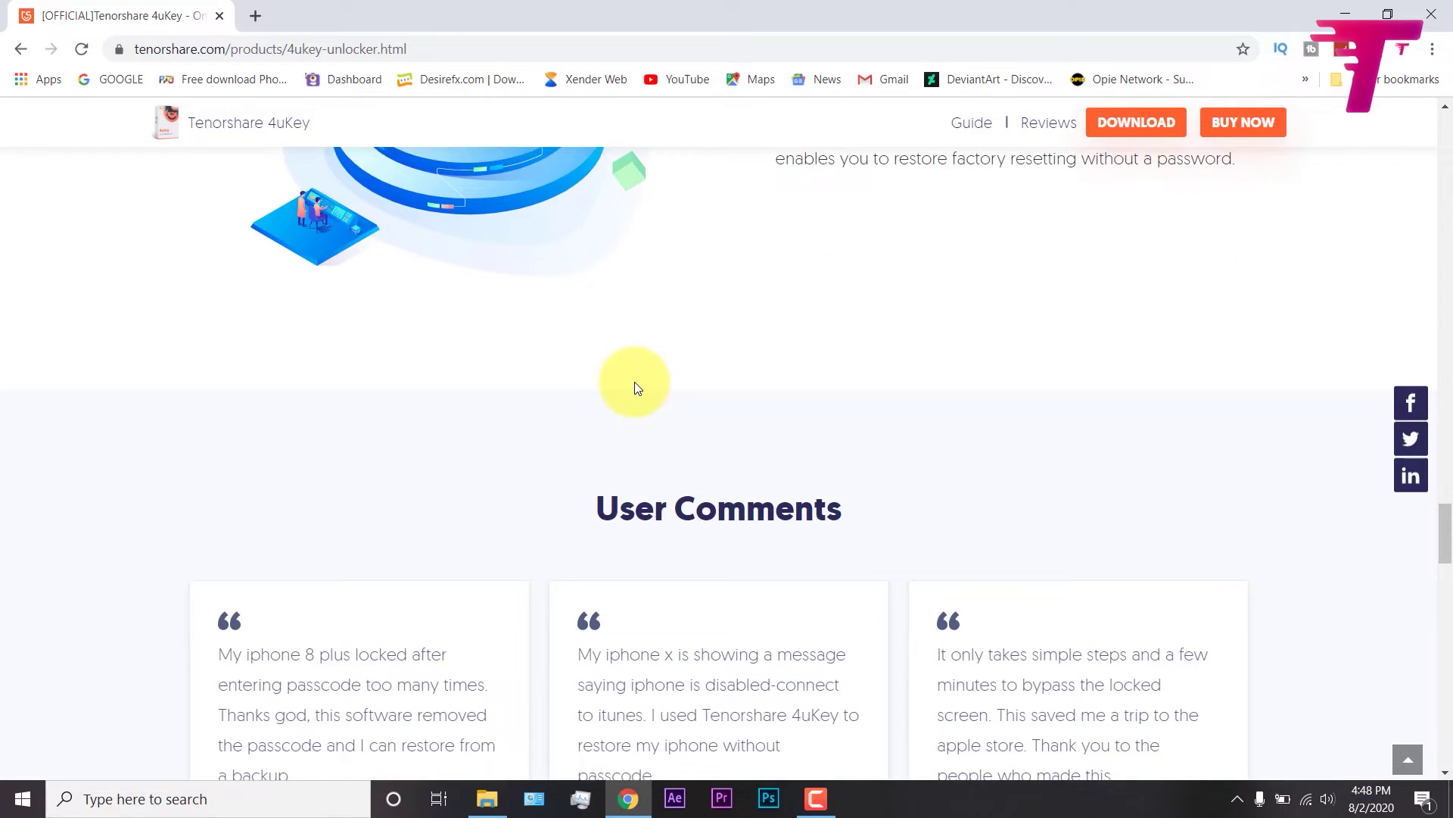
{"action": "scroll", "coordinate": [634, 387], "scroll_direction": "up", "scroll_amount": 8}
{"action": "scroll", "coordinate": [634, 388], "scroll_direction": "up", "scroll_amount": 11}
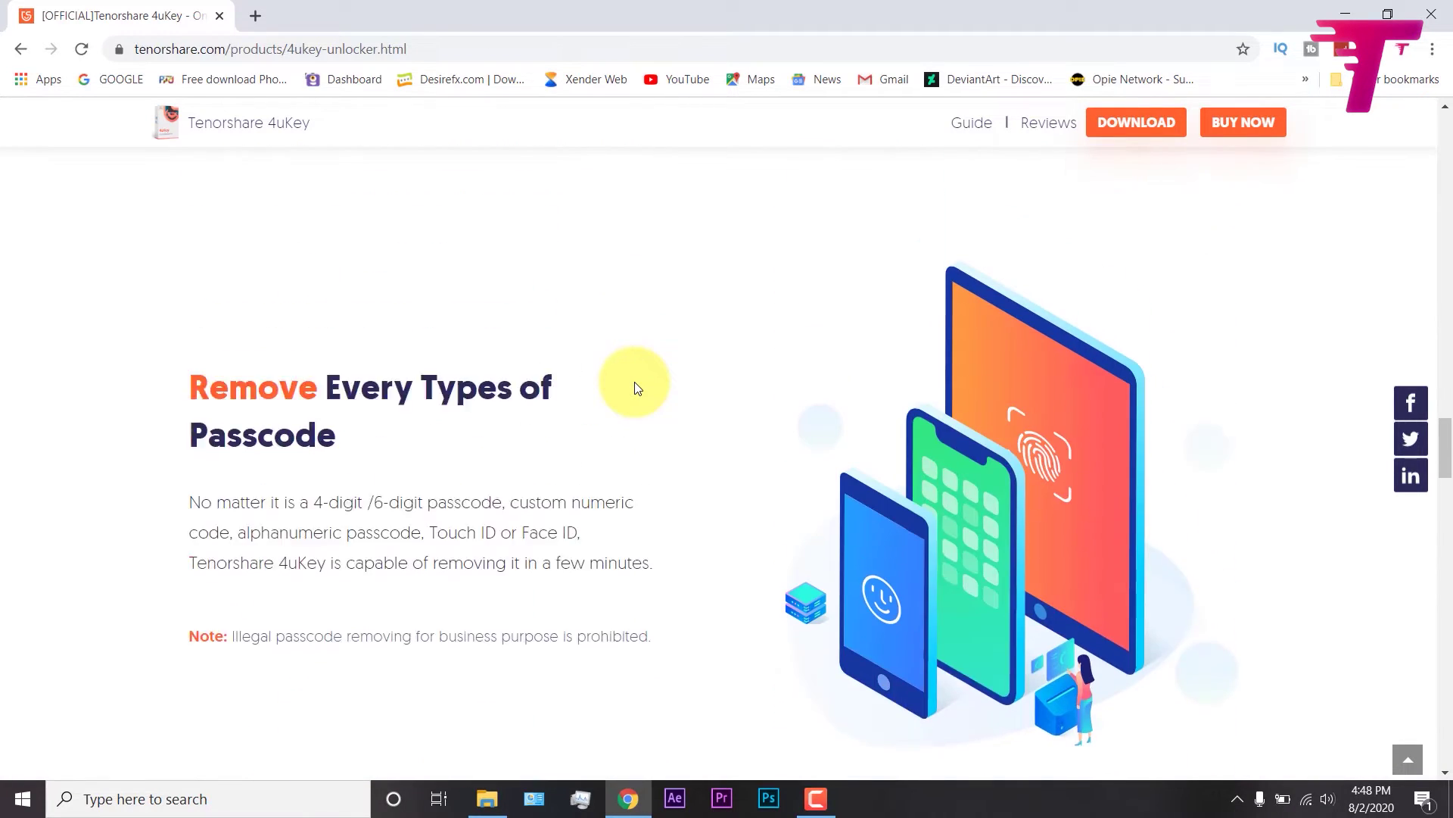
{"action": "scroll", "coordinate": [634, 388], "scroll_direction": "up", "scroll_amount": 12}
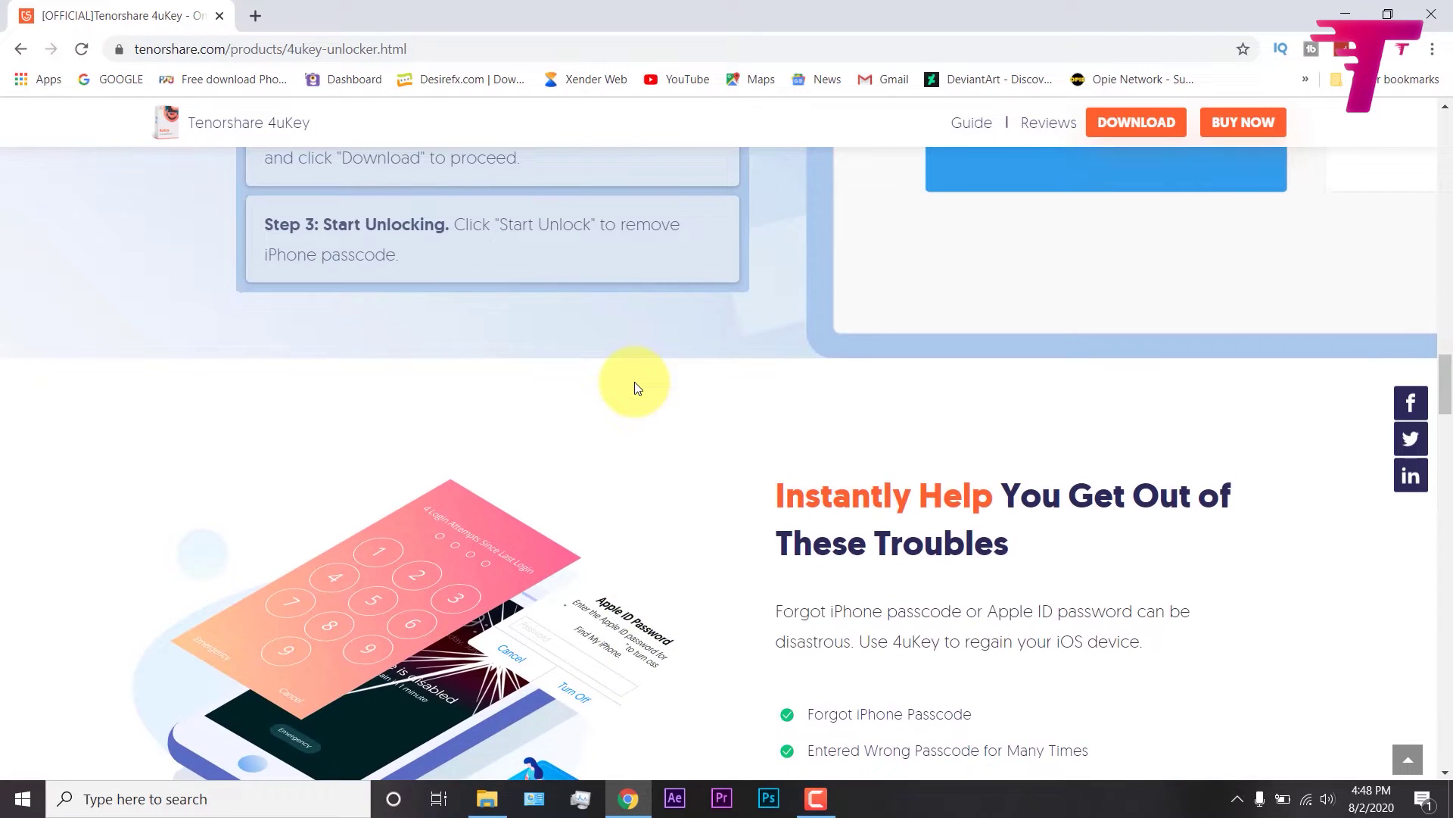
{"action": "scroll", "coordinate": [636, 387], "scroll_direction": "up", "scroll_amount": 5}
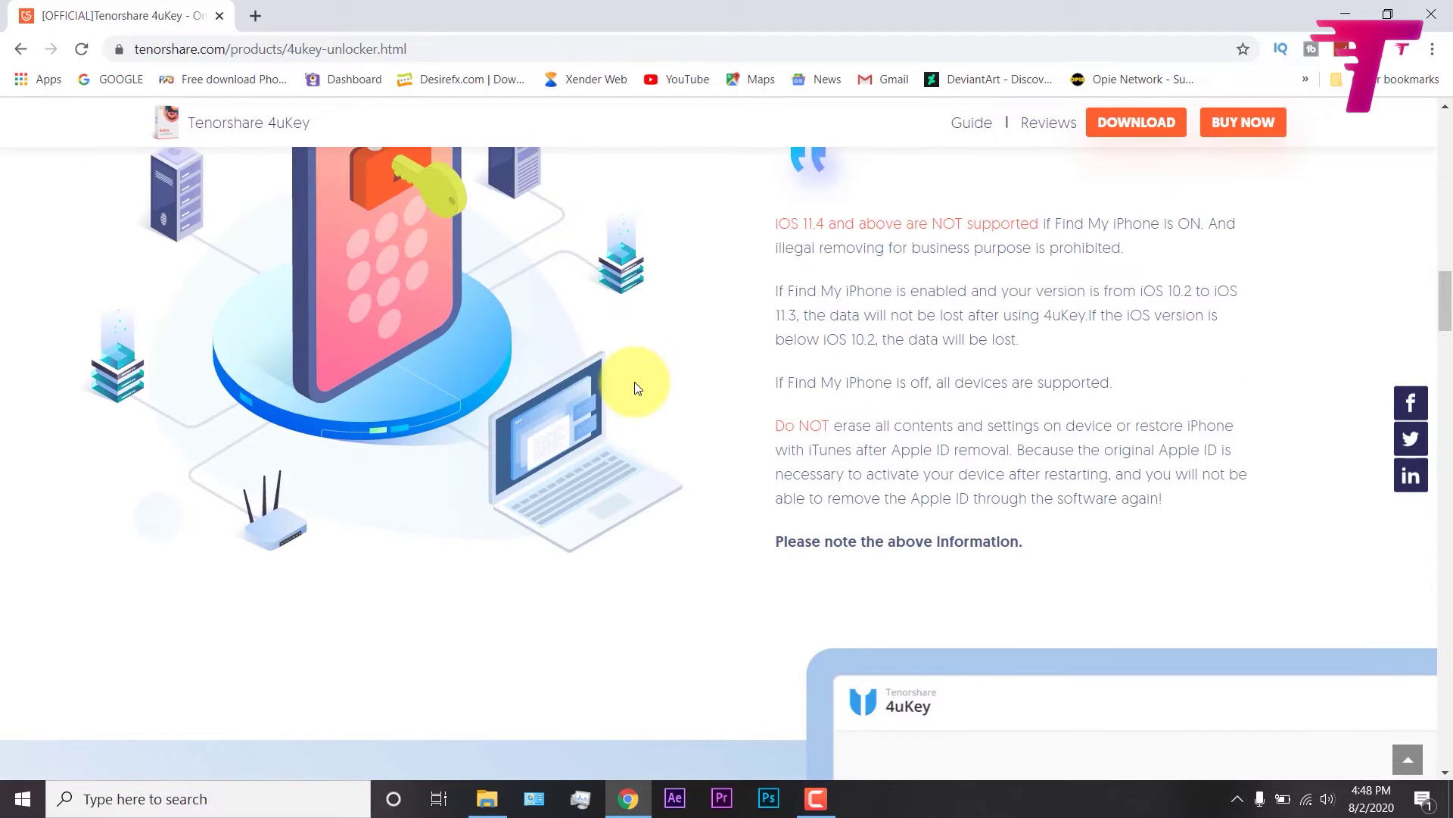
{"action": "scroll", "coordinate": [636, 388], "scroll_direction": "up", "scroll_amount": 5}
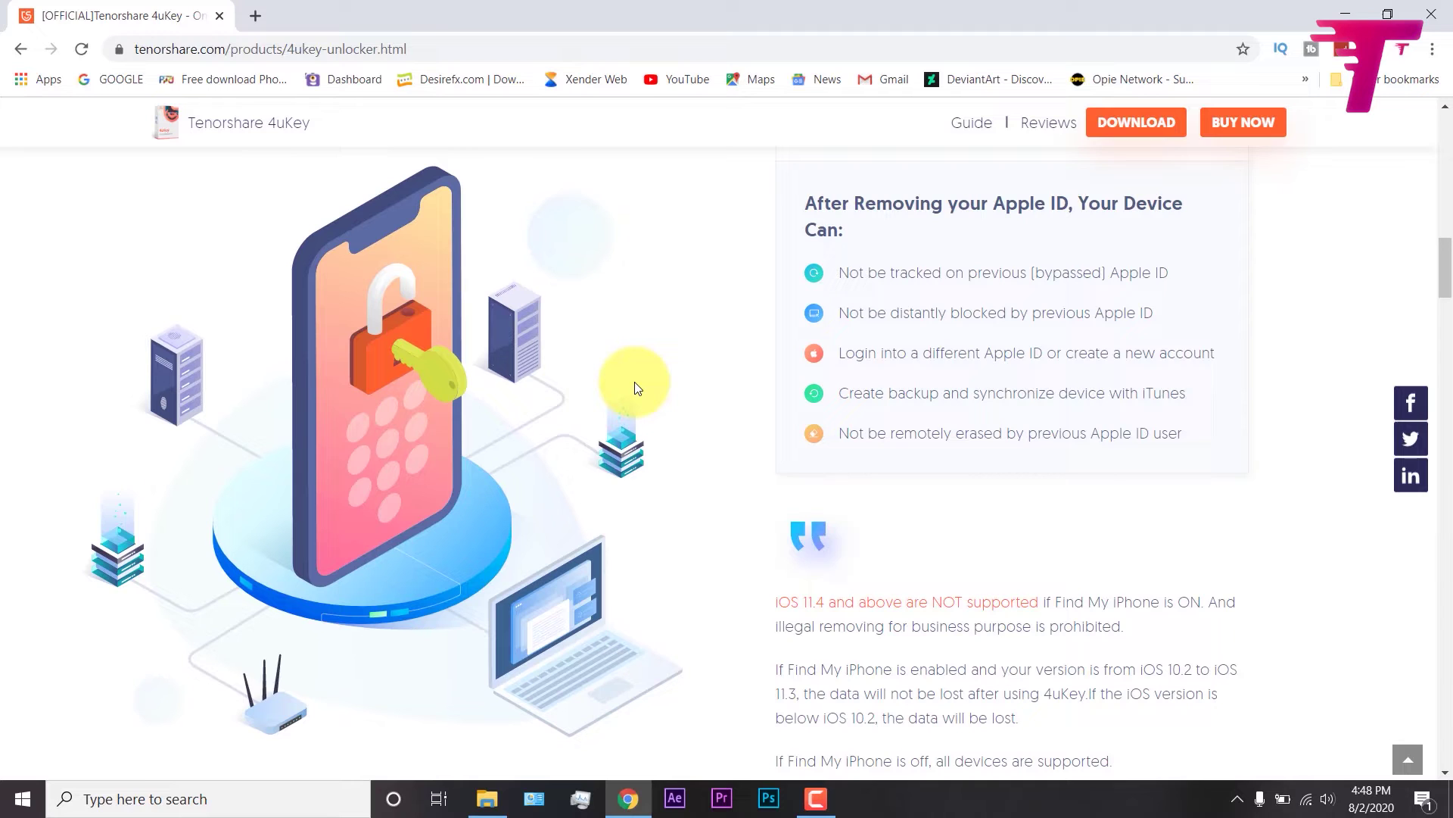
{"action": "scroll", "coordinate": [635, 388], "scroll_direction": "up", "scroll_amount": 11}
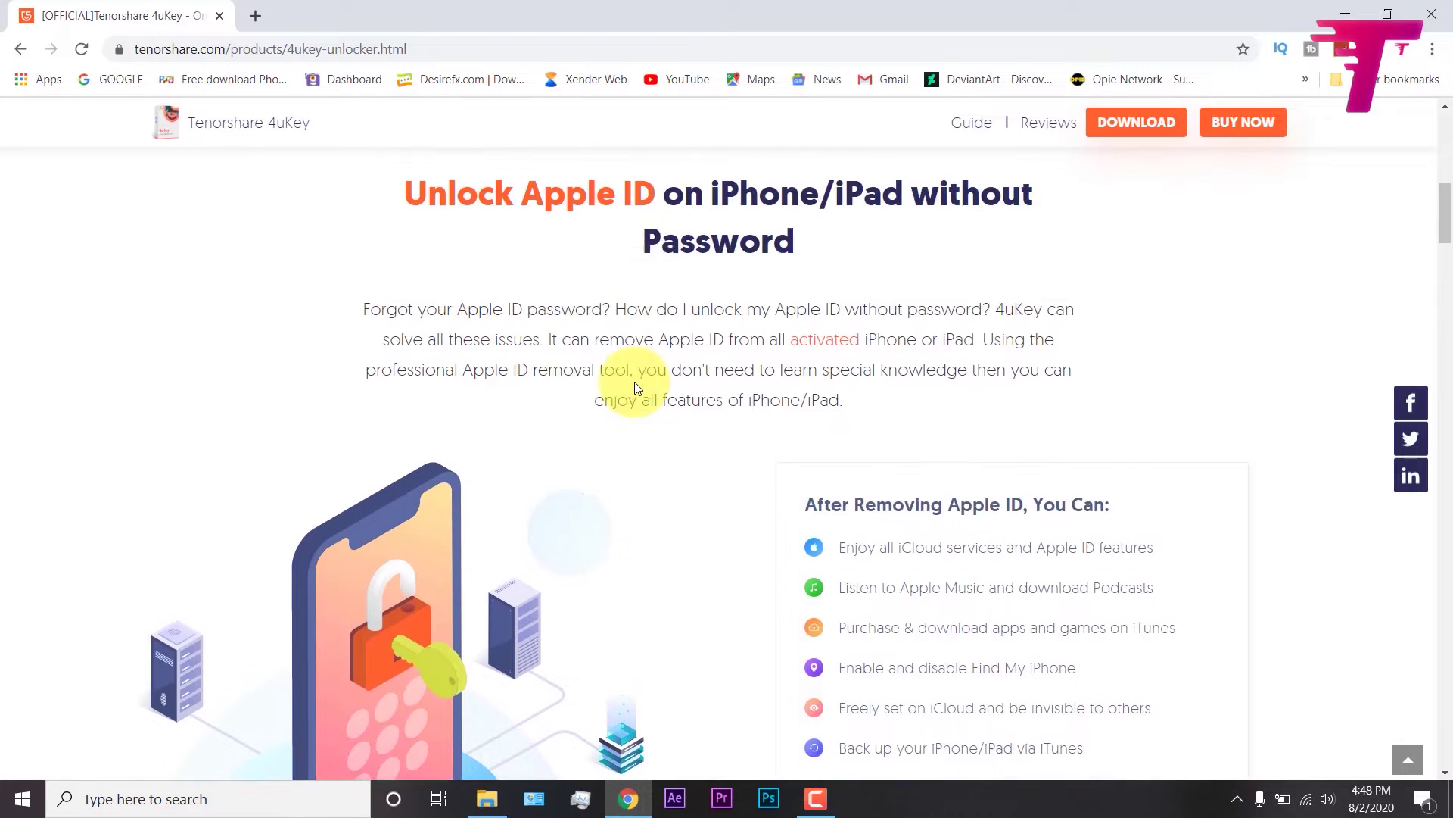
{"action": "scroll", "coordinate": [634, 384], "scroll_direction": "up", "scroll_amount": 8}
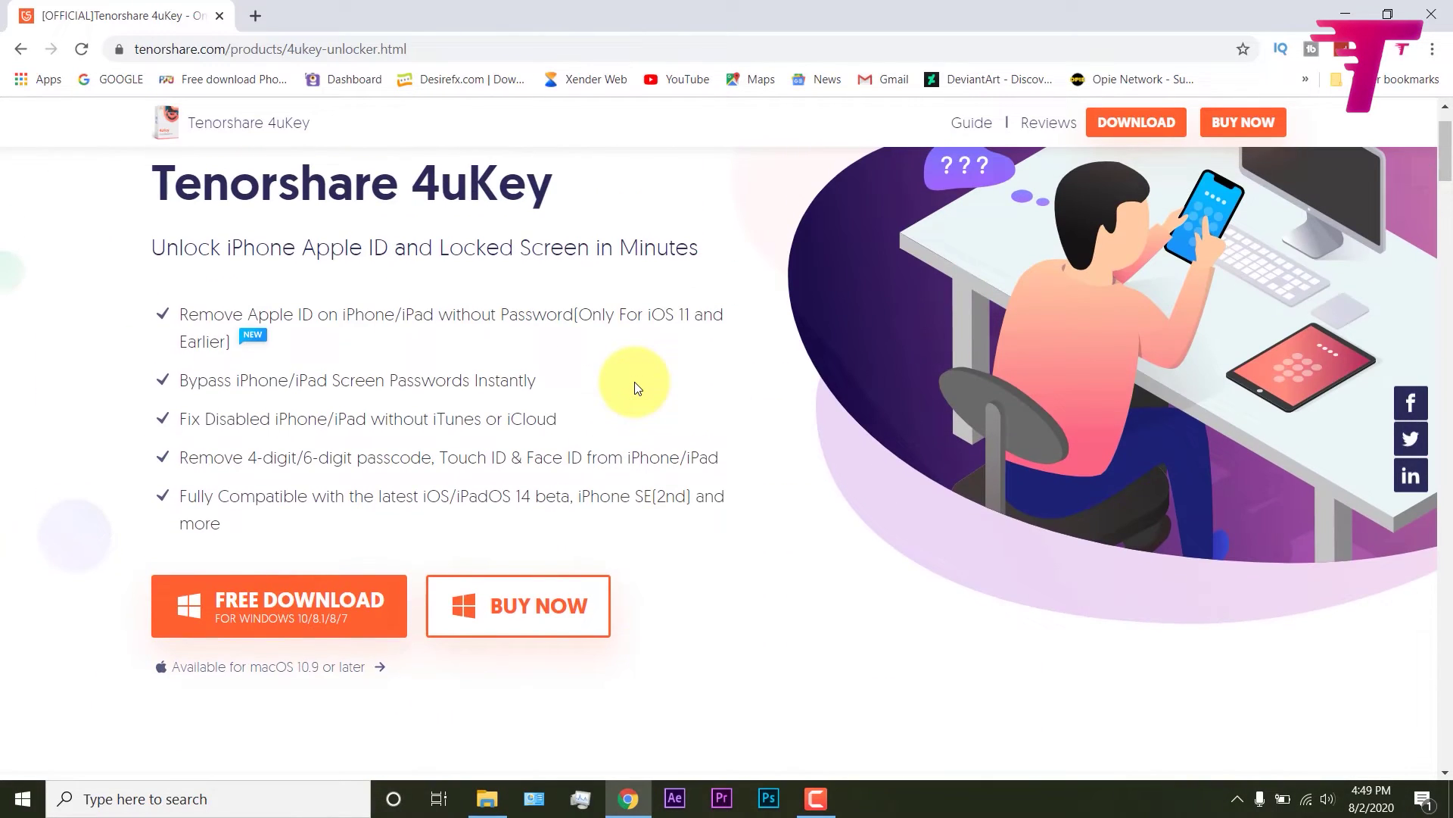
{"action": "scroll", "coordinate": [636, 387], "scroll_direction": "up", "scroll_amount": 2}
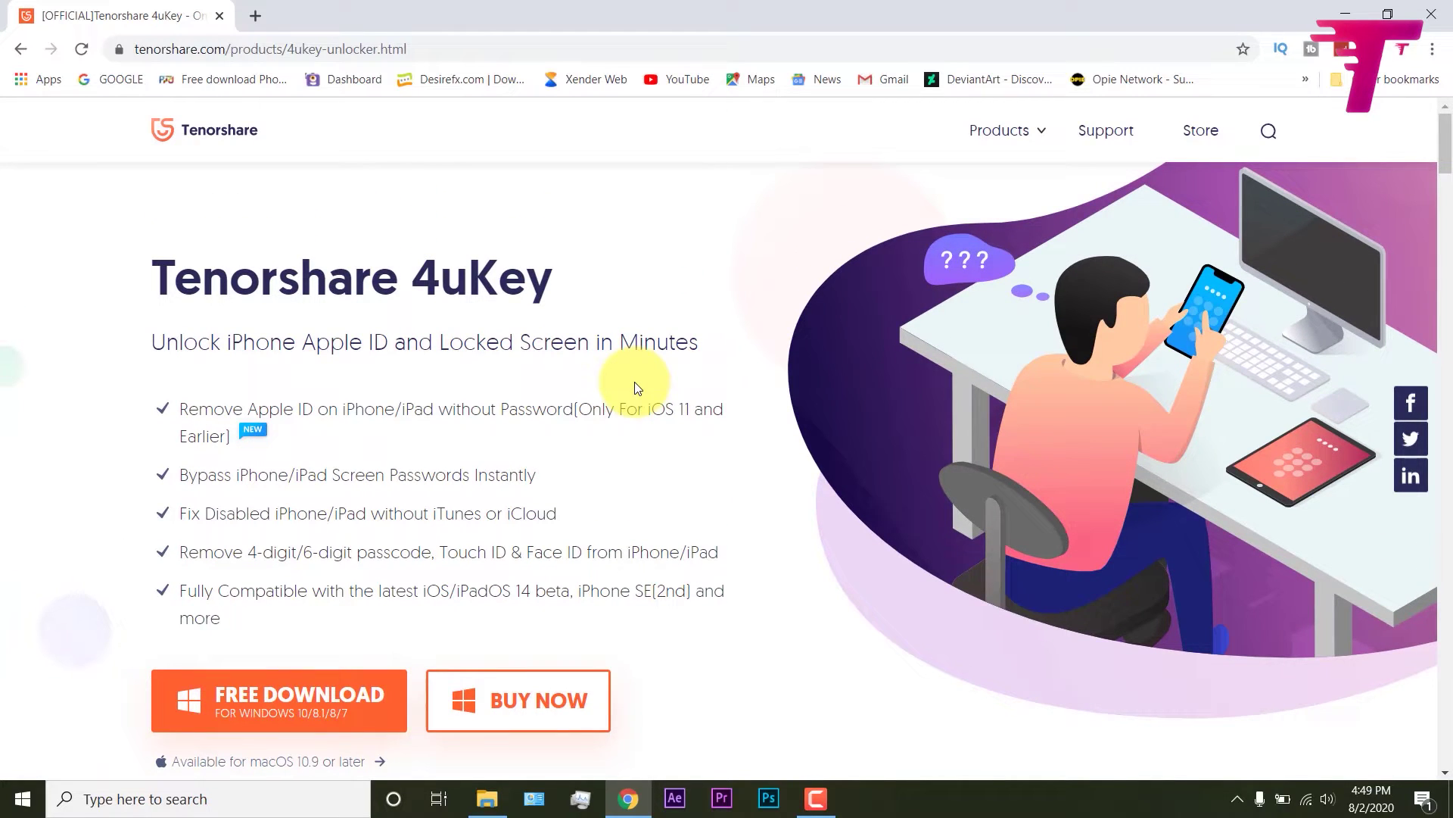
Download the Windows installer and save it as 4ukey.exe in F:\software\Others
{"action": "left_click", "coordinate": [277, 723]}
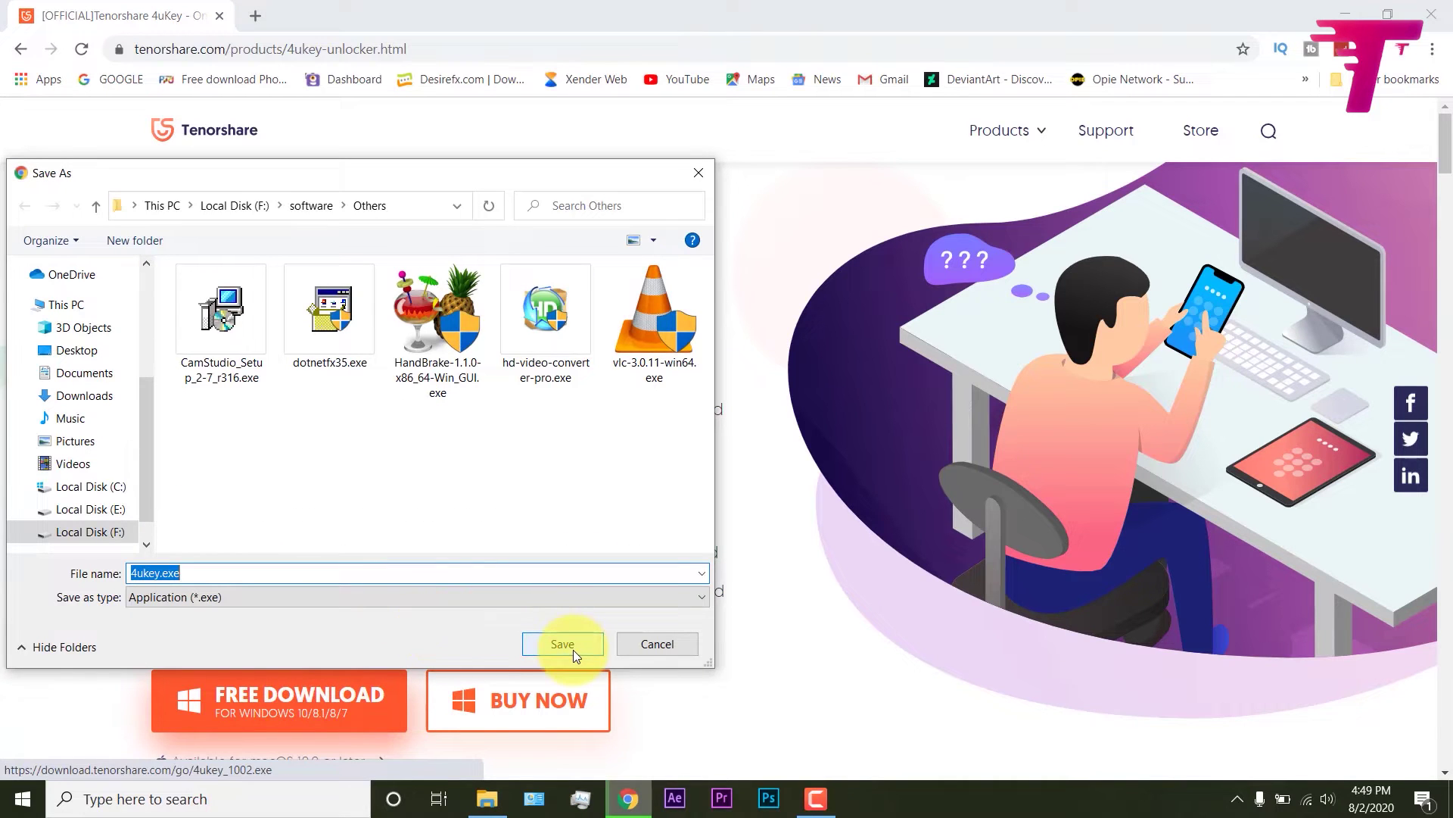
{"action": "left_click", "coordinate": [574, 650]}
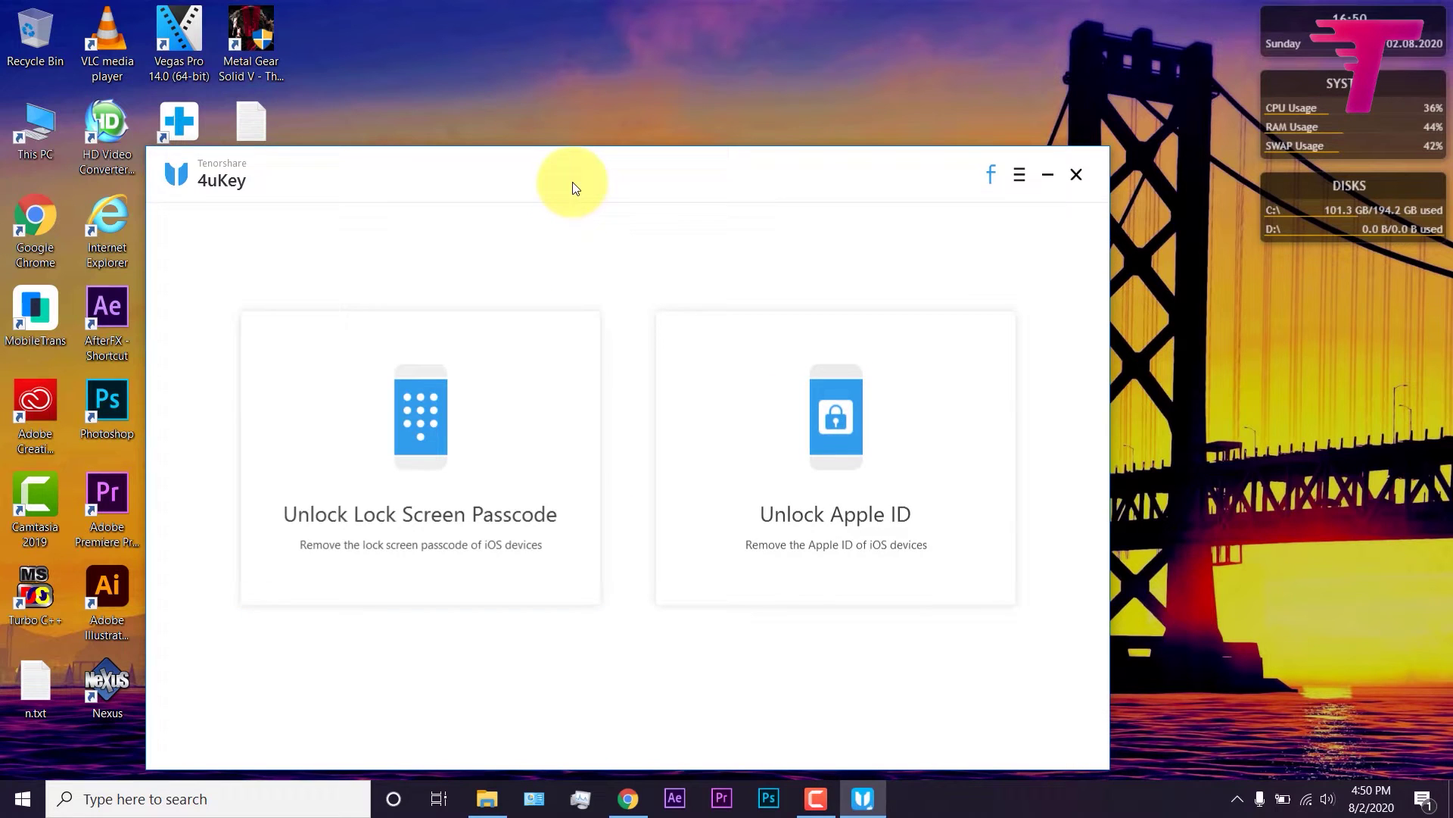
Move the 4uKey window up and right, then choose Unlock Lock Screen Passcode
{"action": "left_click_drag", "start_coordinate": [604, 165], "coordinate": [705, 121]}
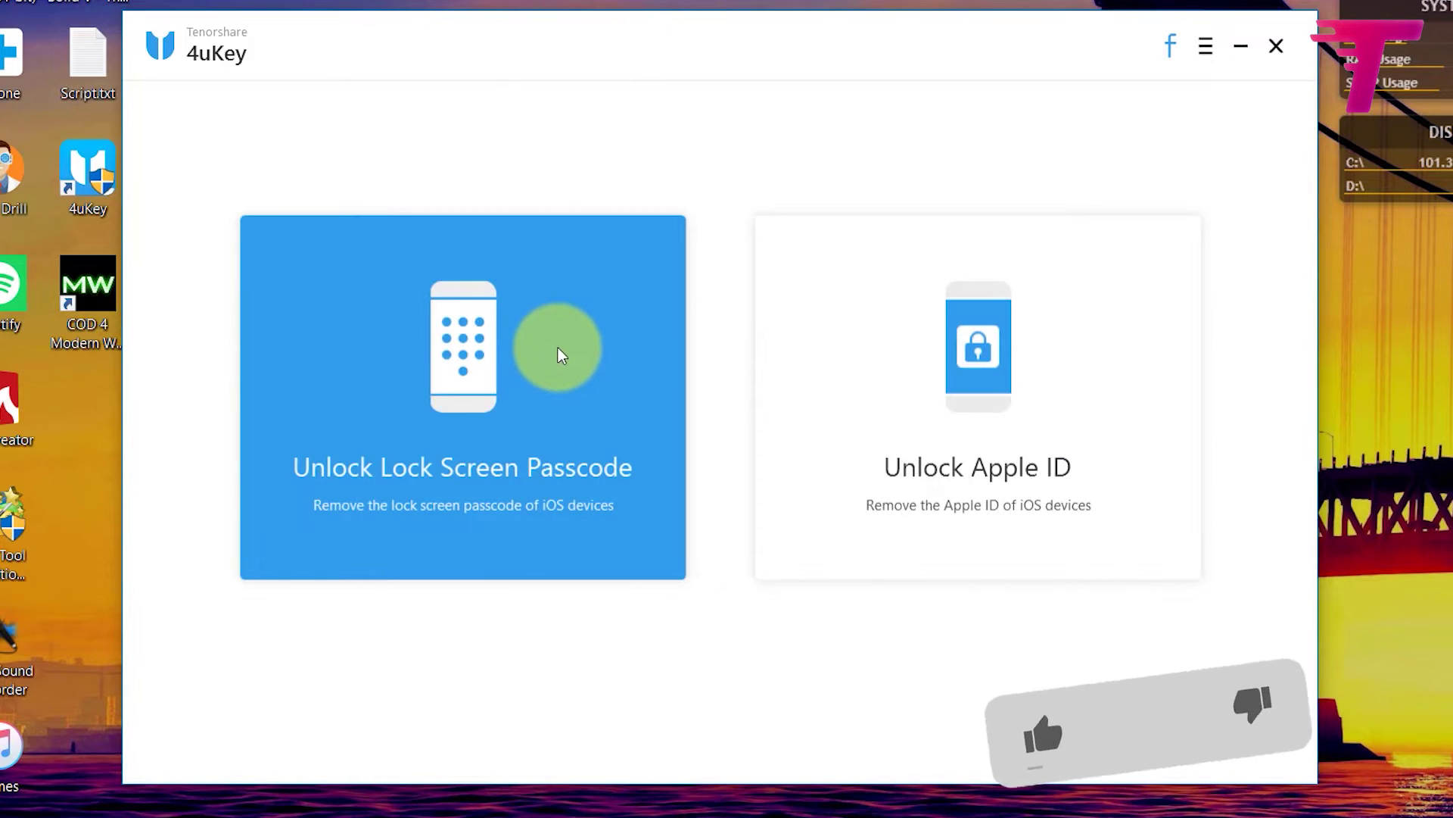
{"action": "left_click", "coordinate": [558, 350]}
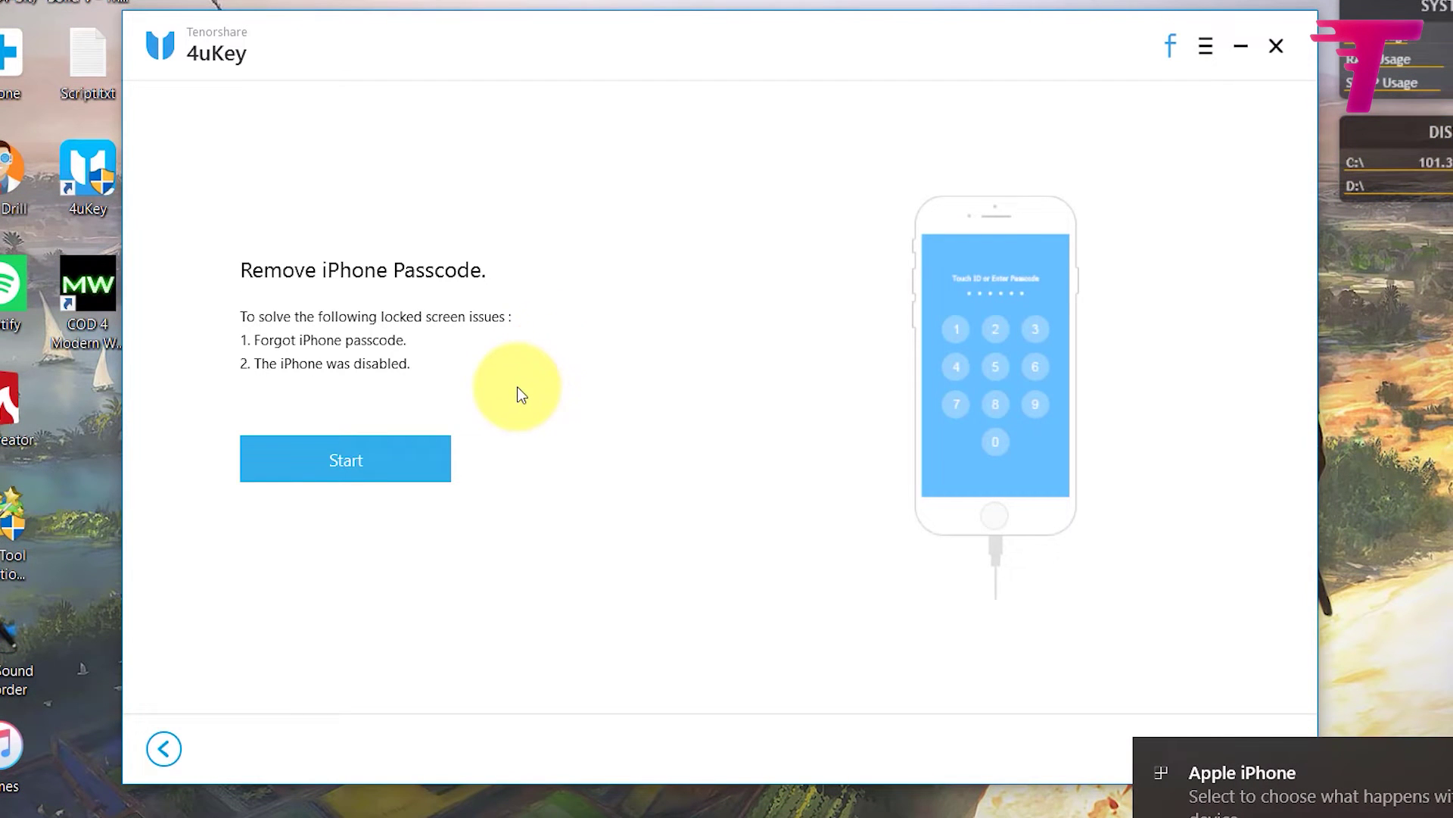
Start passcode removal, keep E:\Tenorshare as the firmware save path, and proceed to Download
{"action": "left_click", "coordinate": [380, 459]}
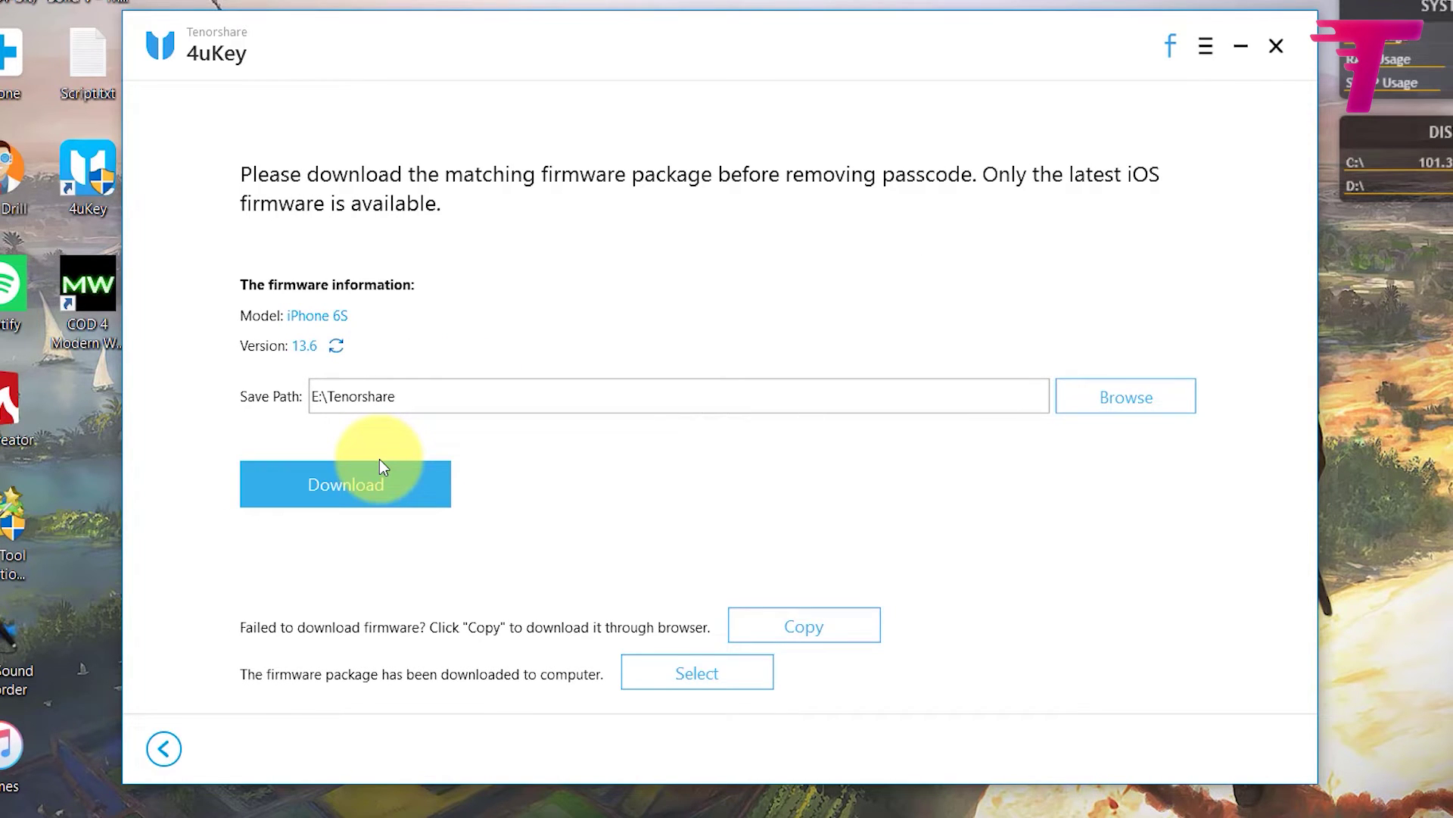
{"action": "left_click", "coordinate": [1139, 398]}
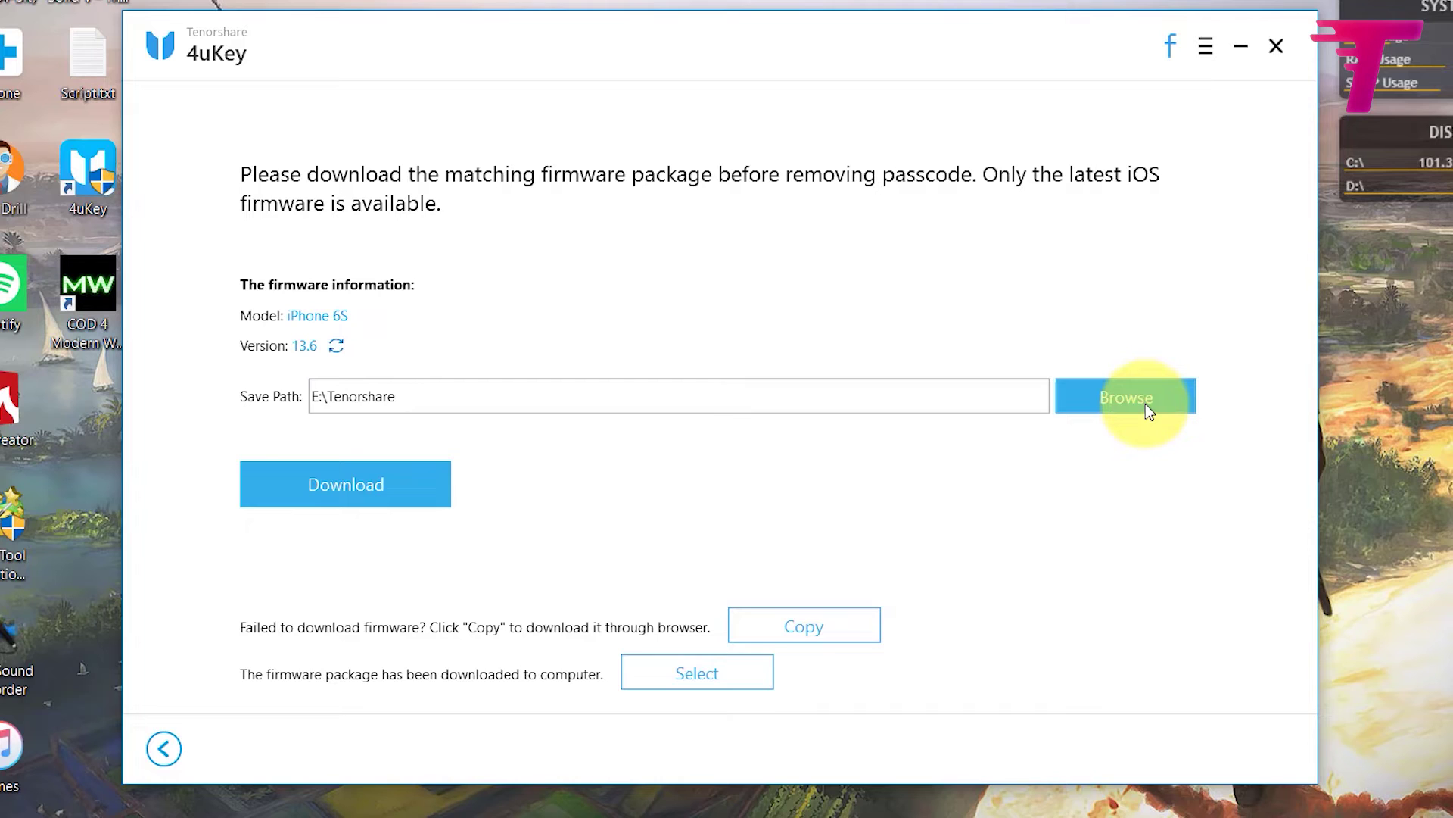
{"action": "left_click", "coordinate": [1147, 403]}
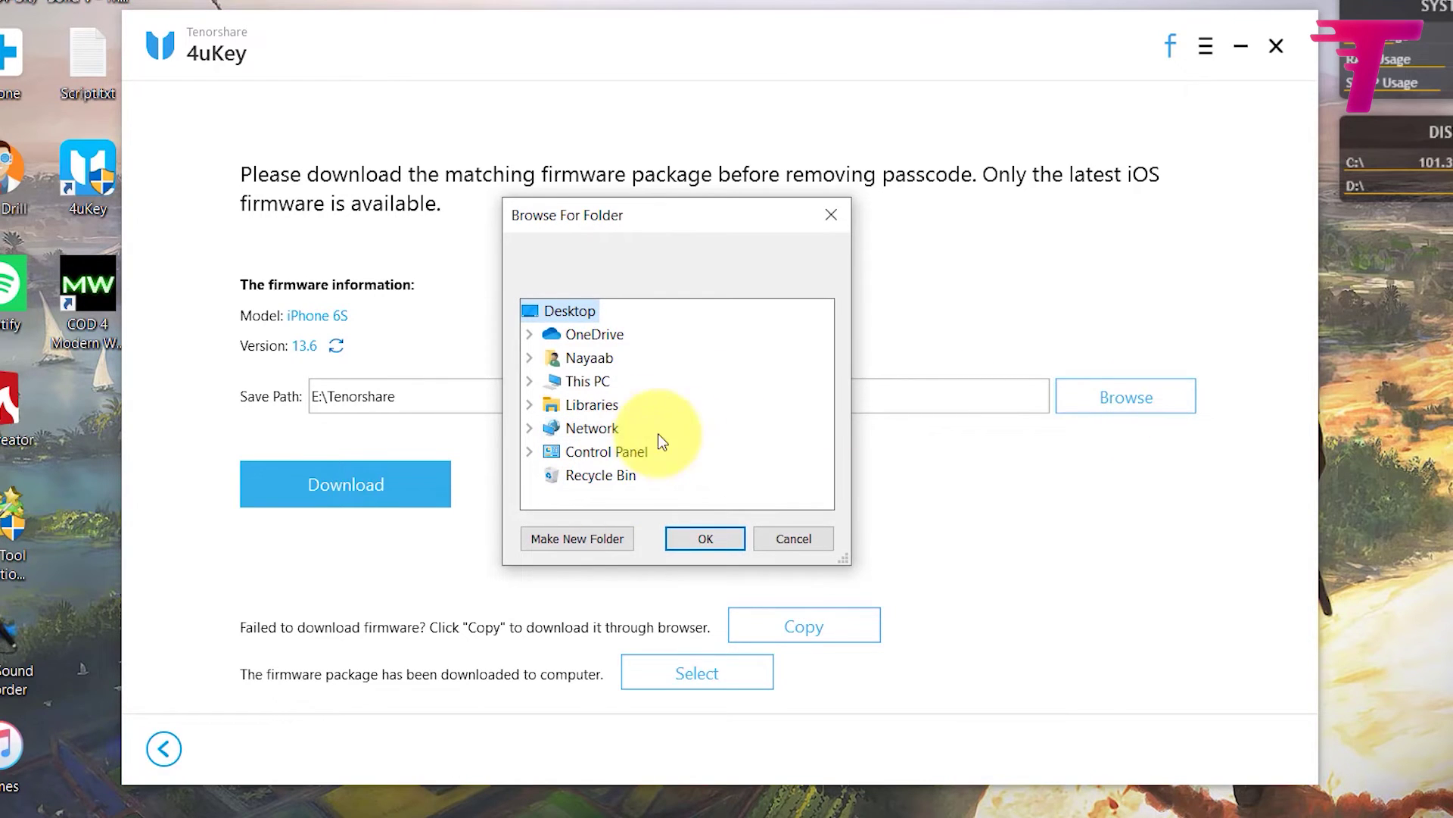
{"action": "left_click", "coordinate": [798, 527]}
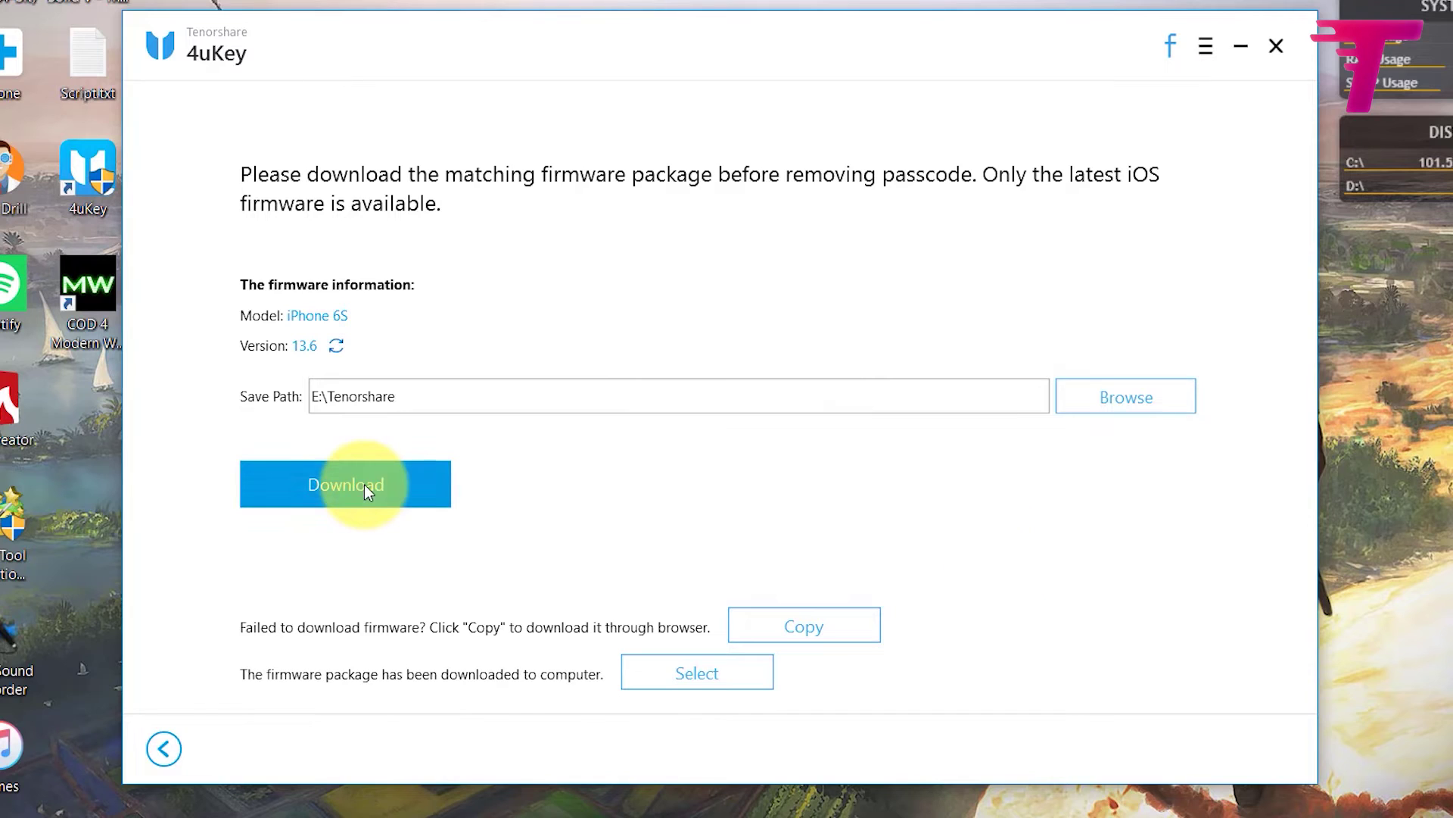
{"action": "left_click", "coordinate": [365, 485]}
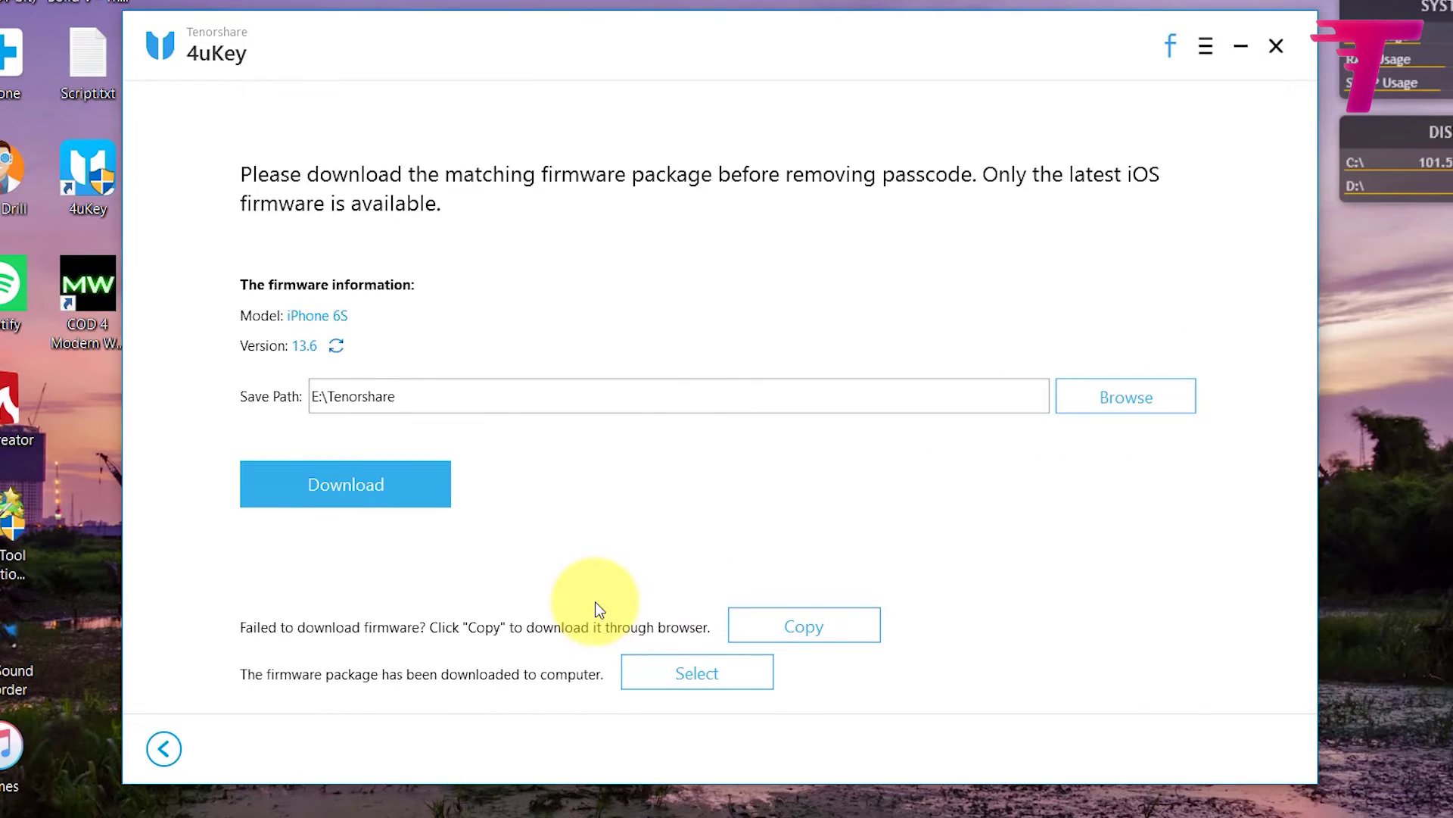
Import the local firmware iPhone_4.7_13.6_17G68_Restore.ipsw from the iPhone 6S folder on drive E
{"action": "left_click", "coordinate": [723, 682]}
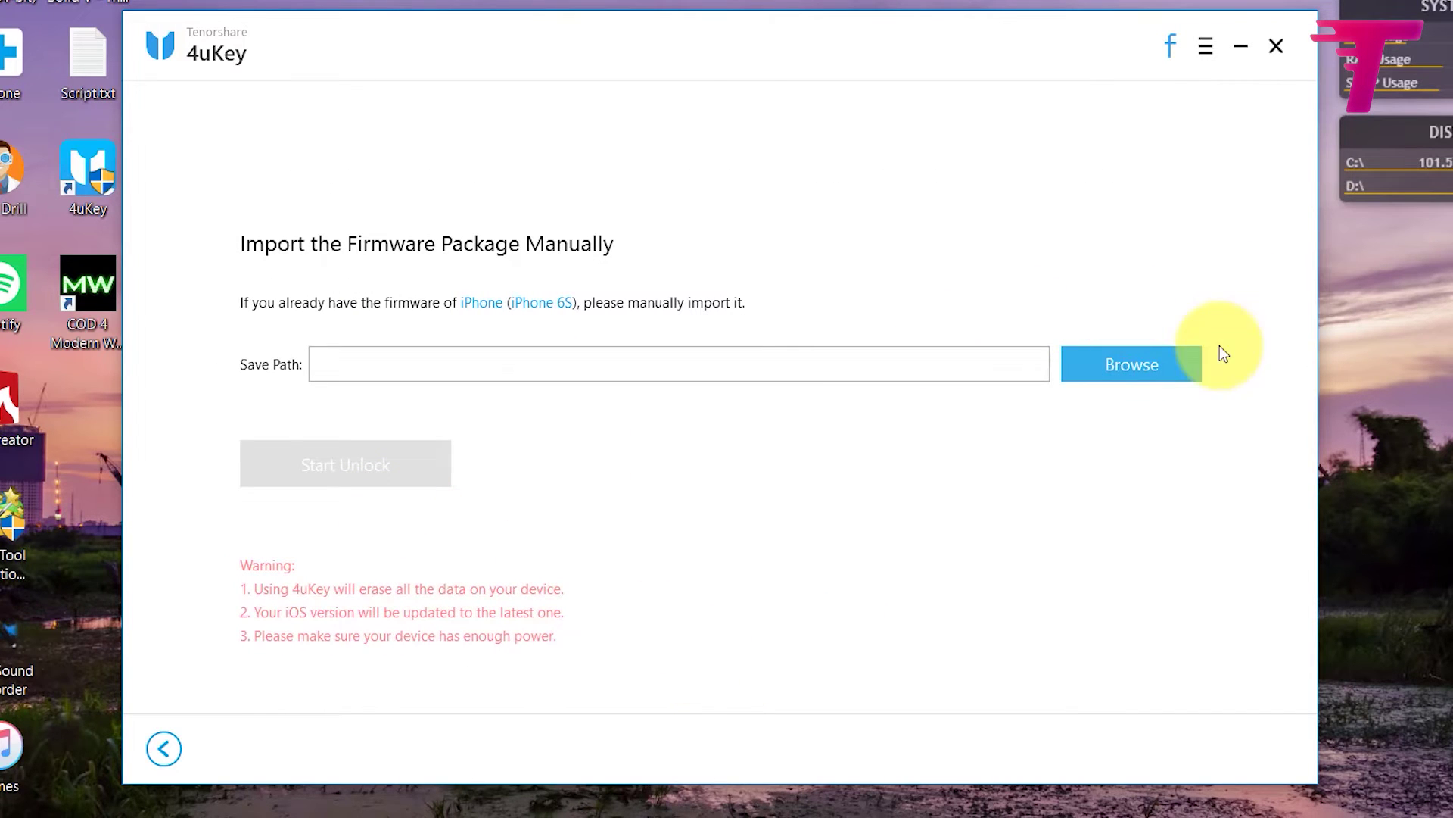
{"action": "left_click", "coordinate": [1138, 363]}
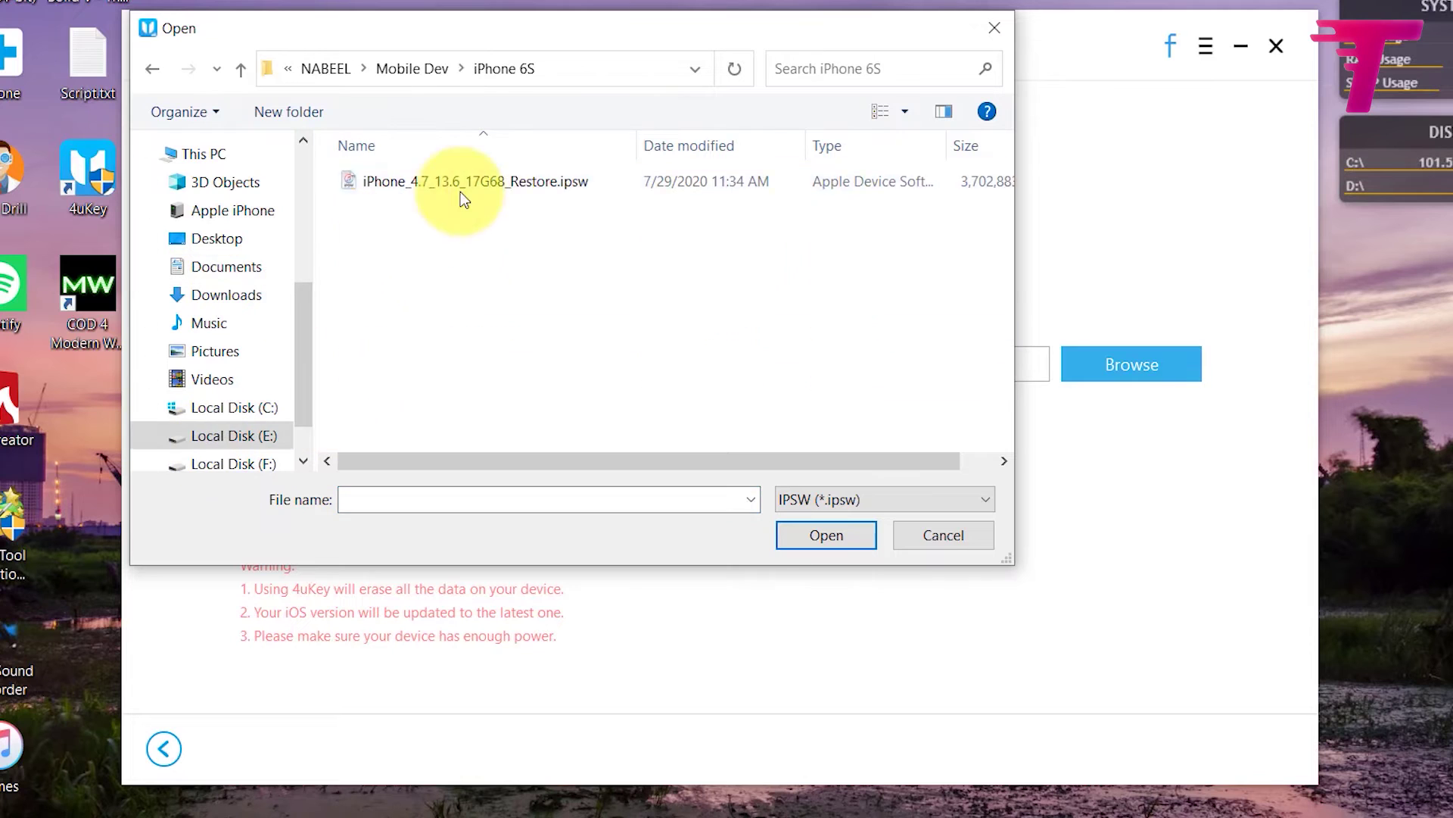
{"action": "left_click", "coordinate": [460, 195]}
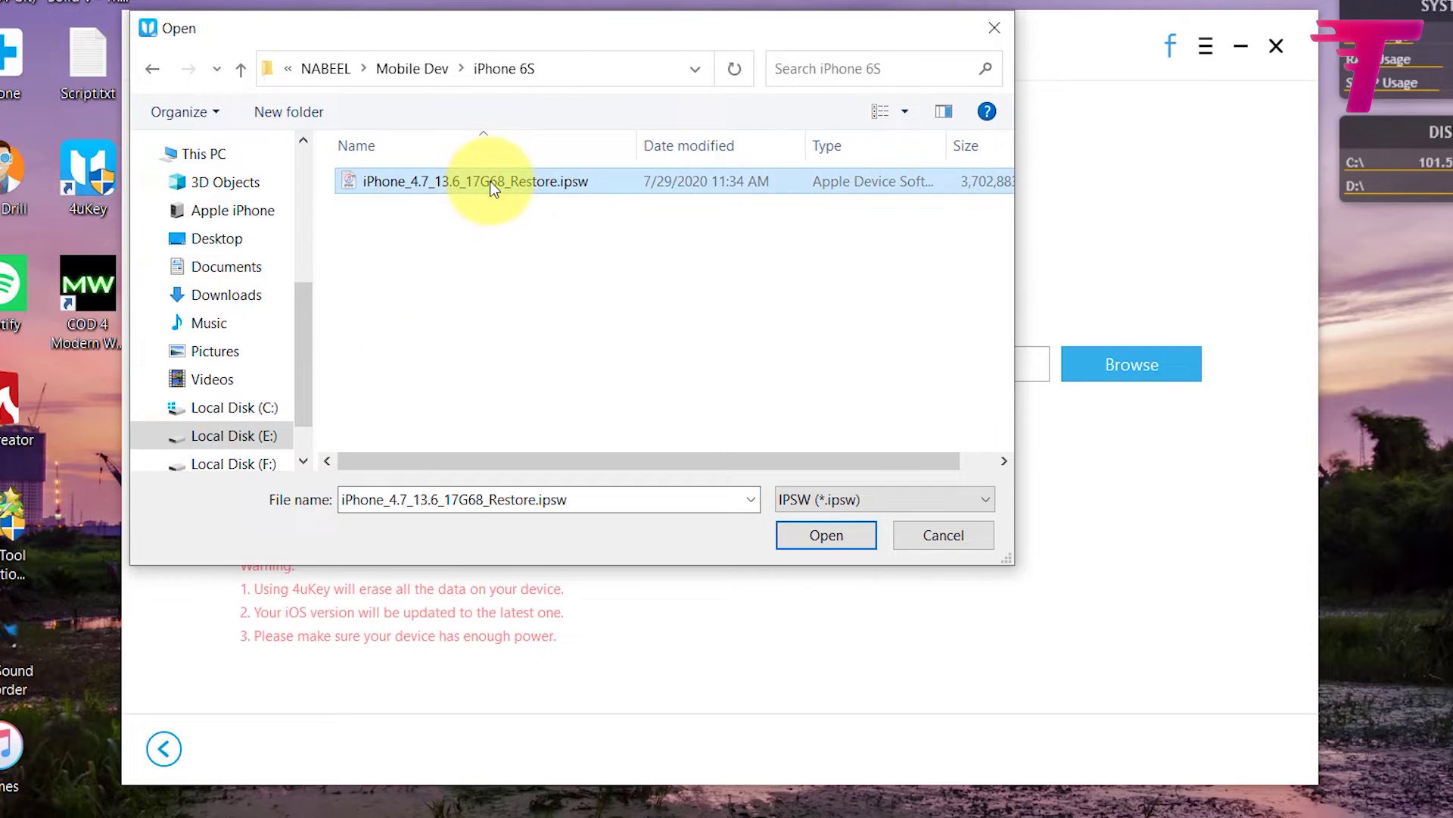
{"action": "double_click", "coordinate": [460, 195]}
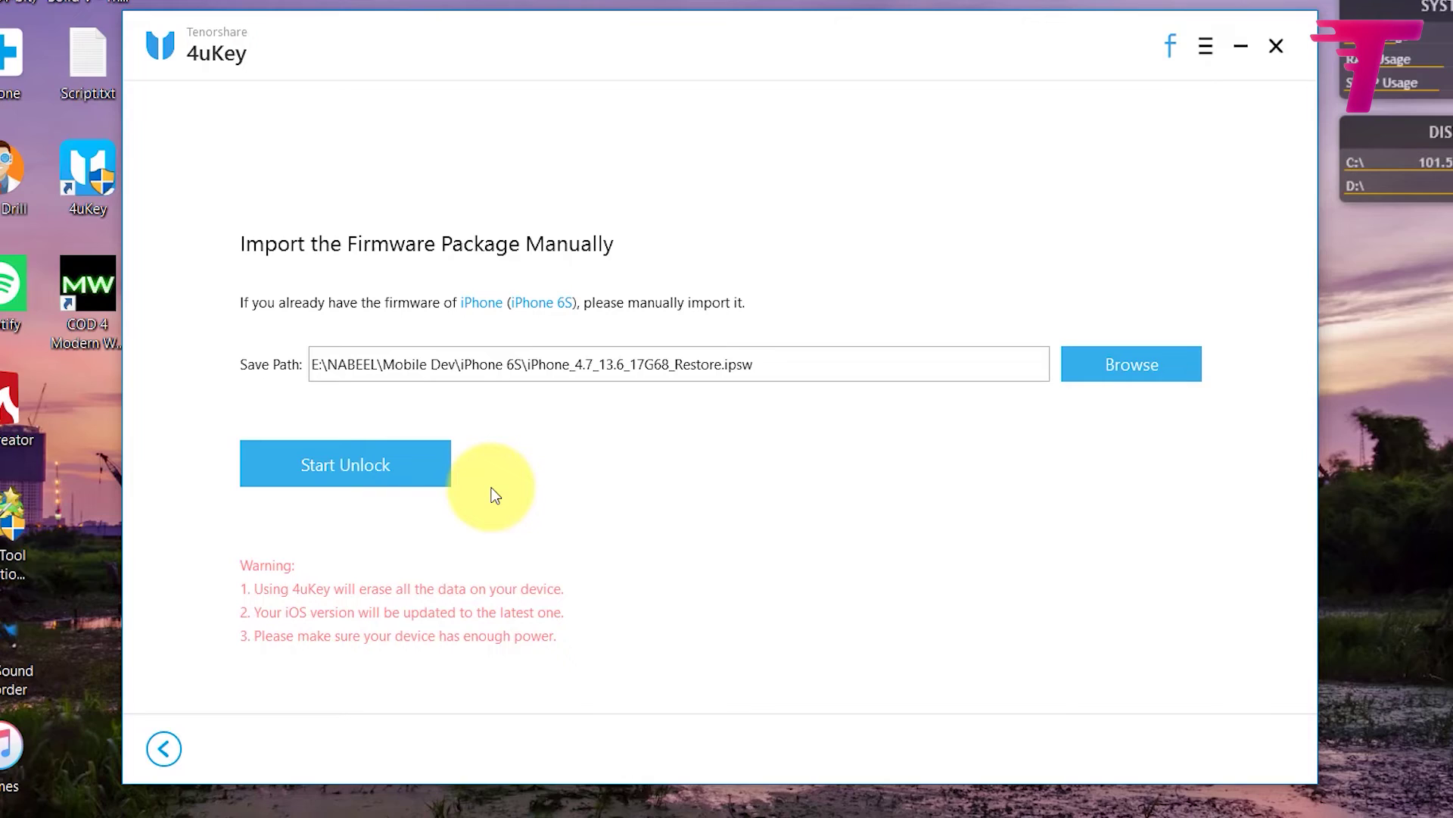
Start Unlock with the imported firmware and let the progress finish
{"action": "left_click", "coordinate": [425, 479]}
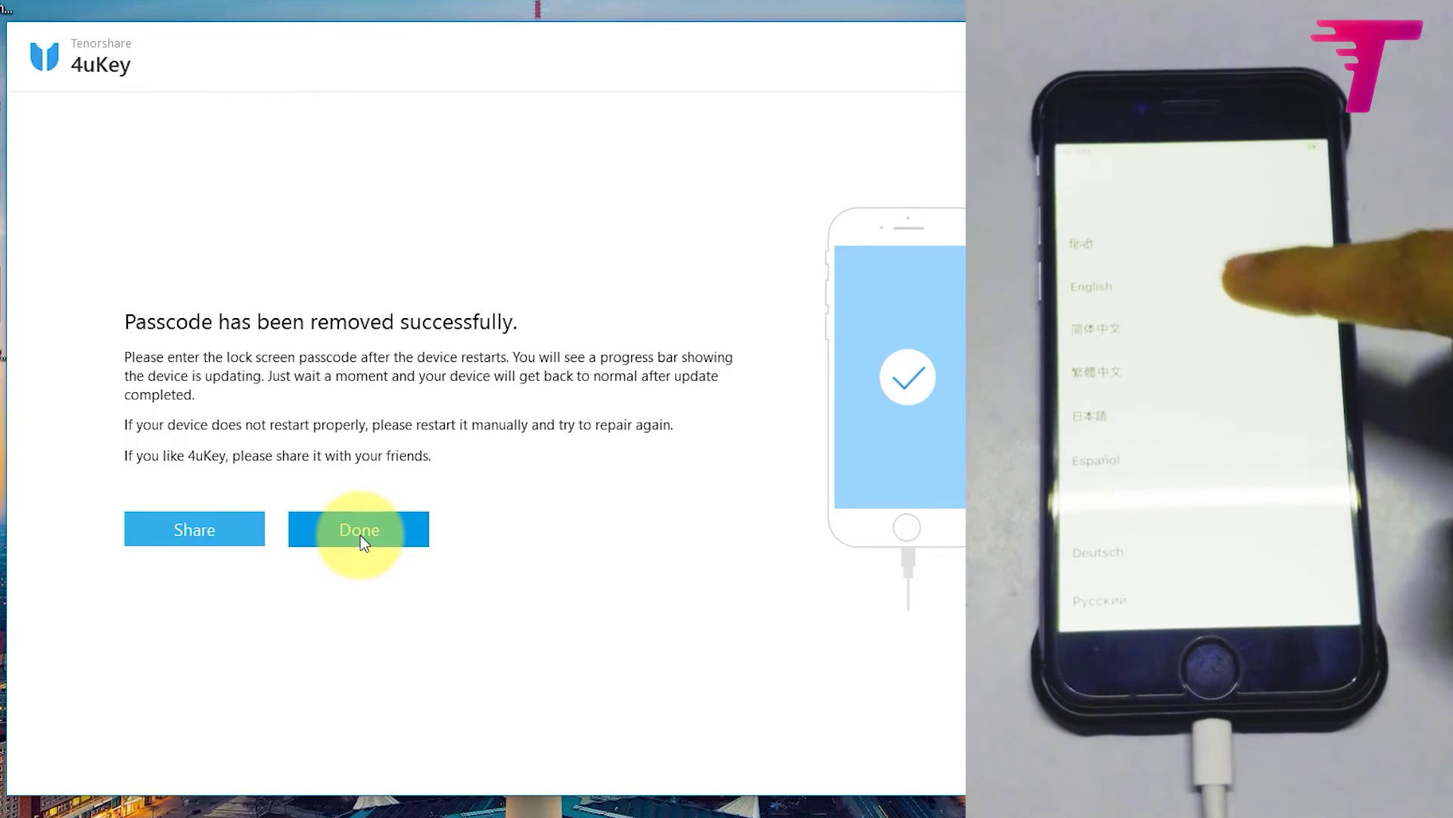
Choose Done on the passcode-removed success screen
{"action": "left_click", "coordinate": [361, 534]}
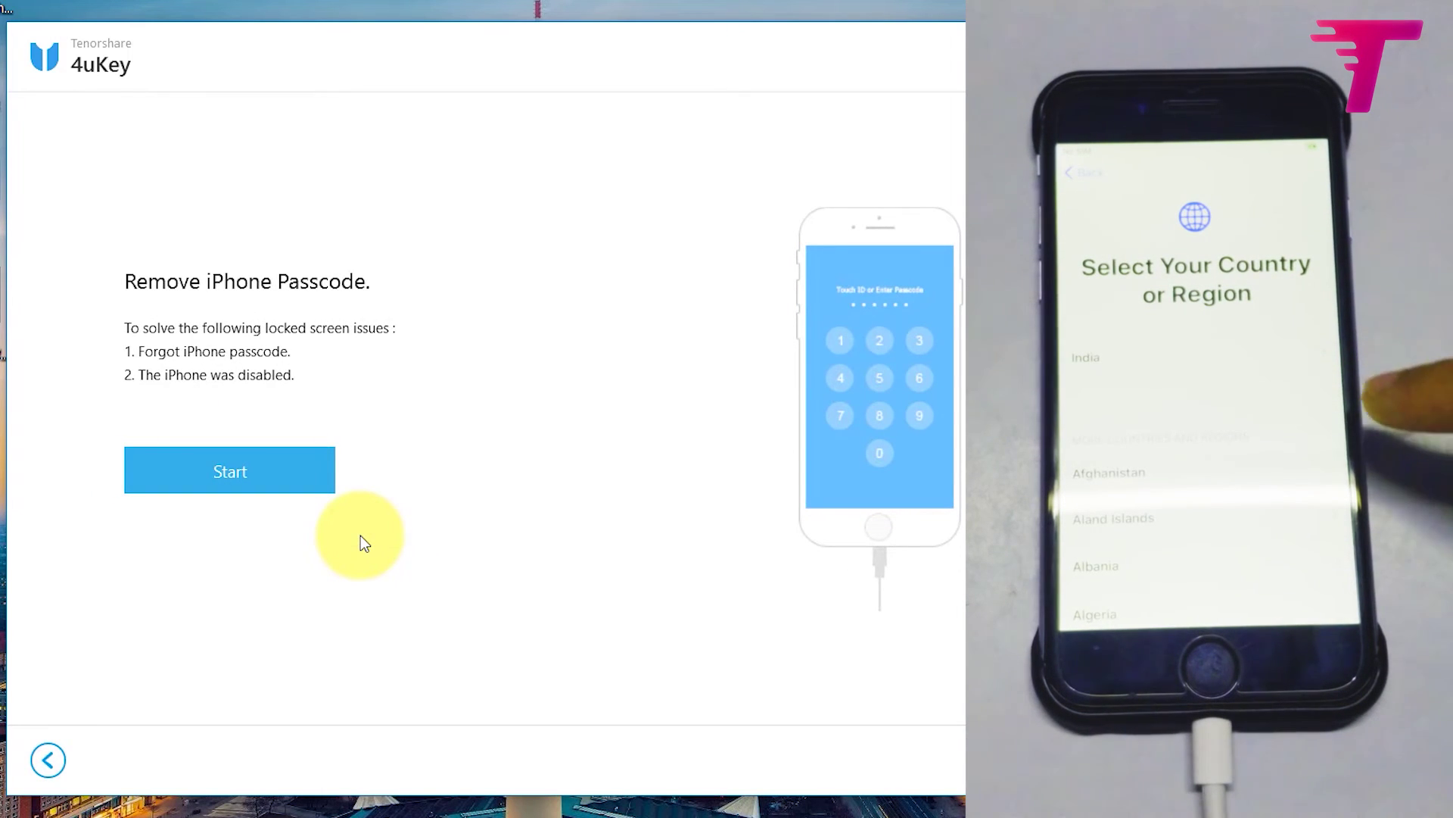